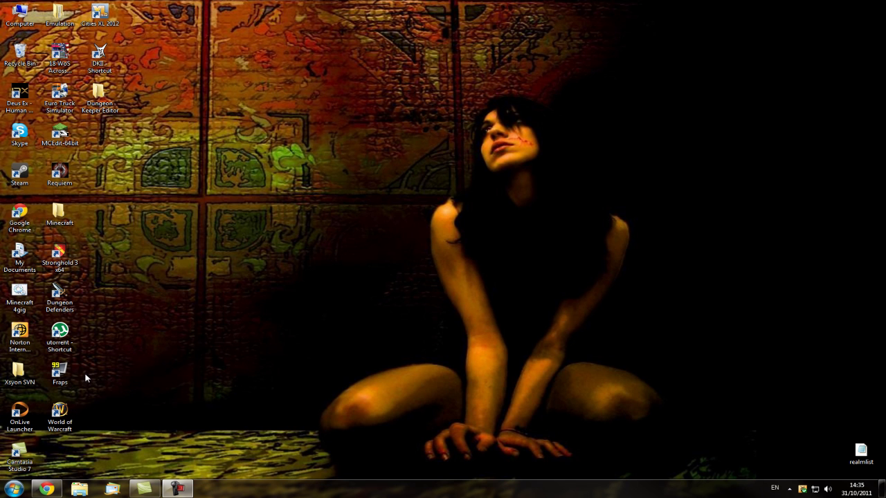
# - Switch to the browser and go to the Dungeon Keeper 2 downloads page on ModDB, highlighting its web address
pyautogui.click(58, 493)
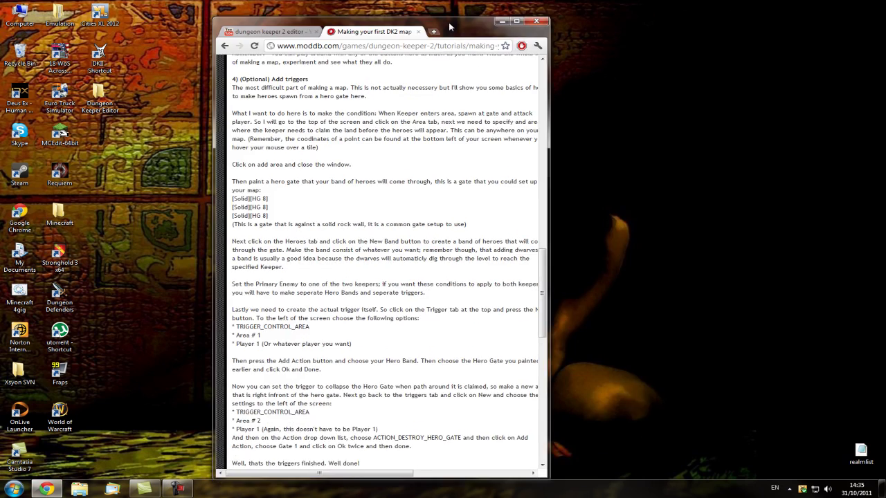
pyautogui.doubleClick(449, 22)
pyautogui.scroll(10, 447, 213)
pyautogui.scroll(5, 446, 212)
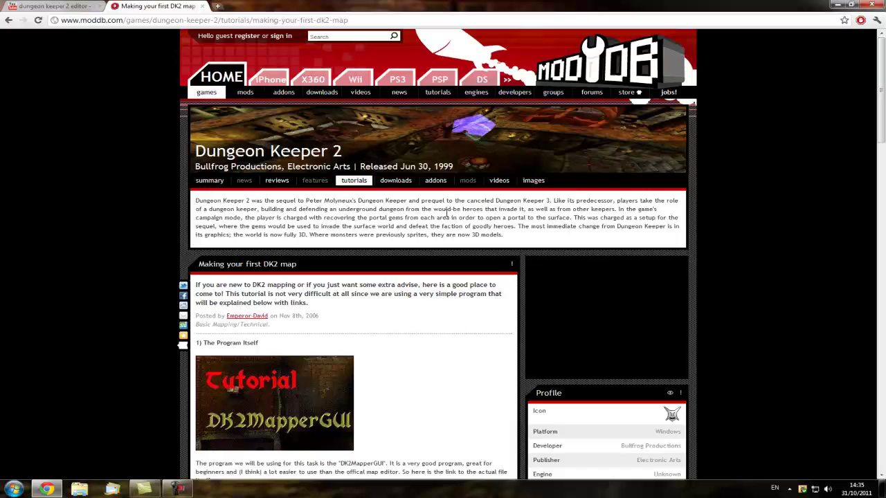
pyautogui.click(354, 180)
pyautogui.click(395, 180)
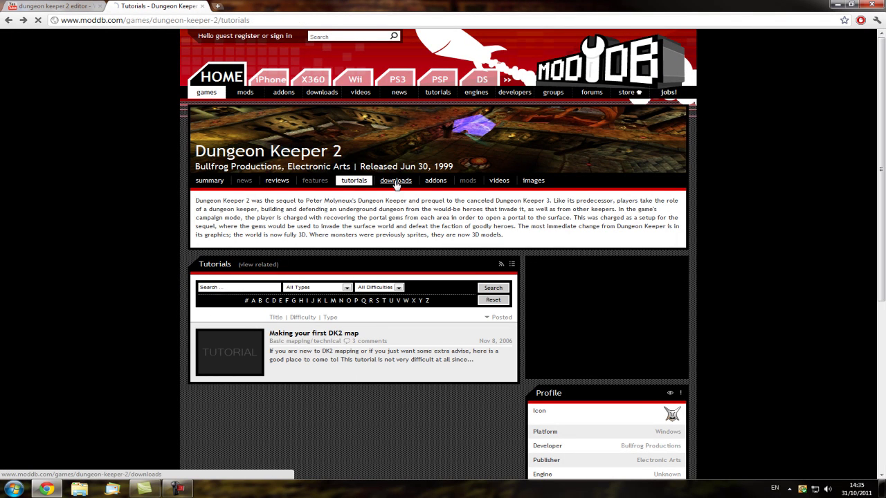
pyautogui.click(301, 20)
pyautogui.click(301, 20)
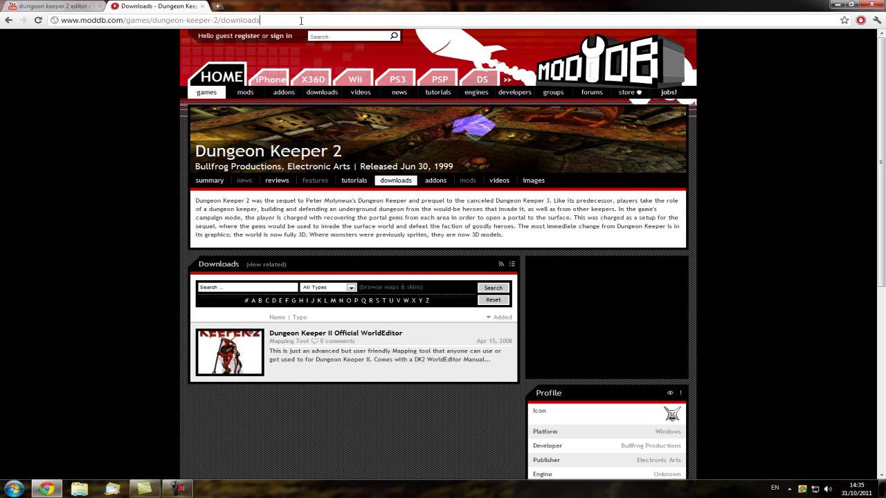
pyautogui.moveTo(258, 20); pyautogui.dragTo(25, 20)
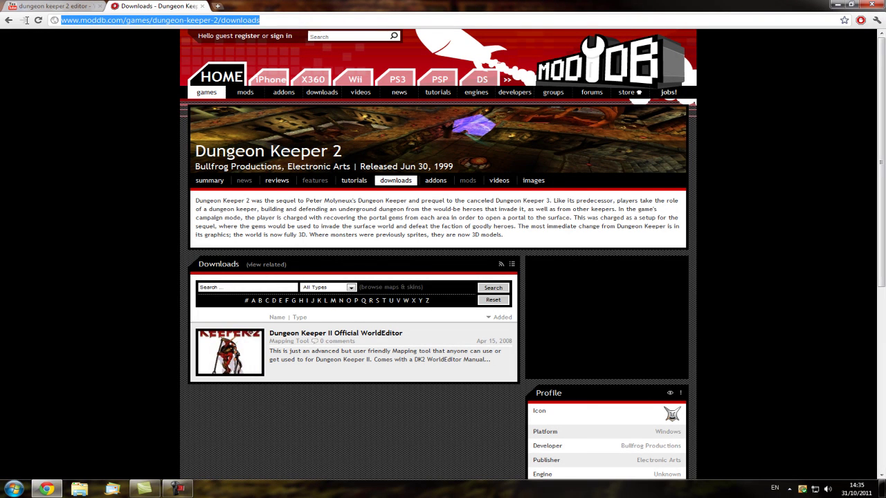
pyautogui.click(308, 166)
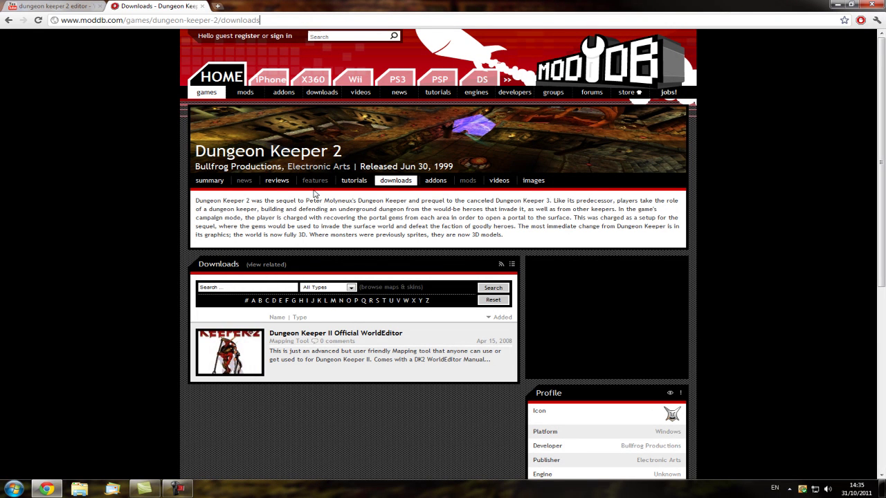
# - Open the Dungeon Keeper II Official WorldEditor download page, look over its file details and description, and minimize the browser
pyautogui.click(296, 340)
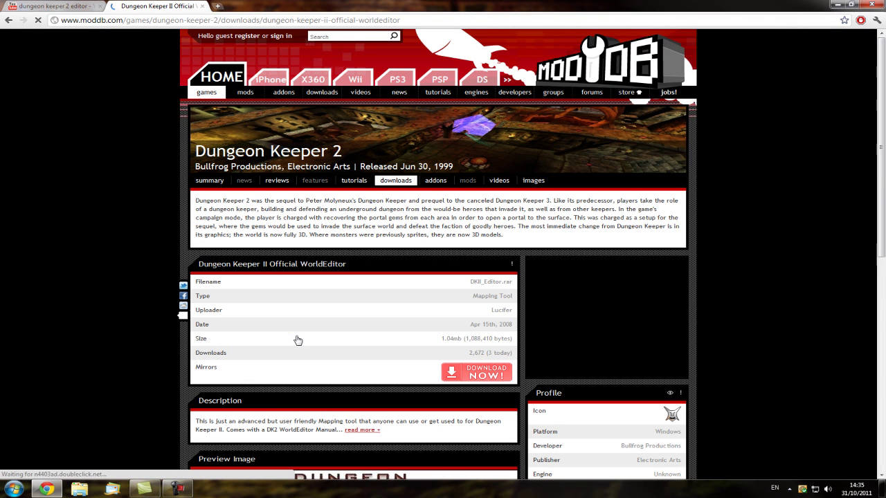
pyautogui.scroll(-1, 300, 339)
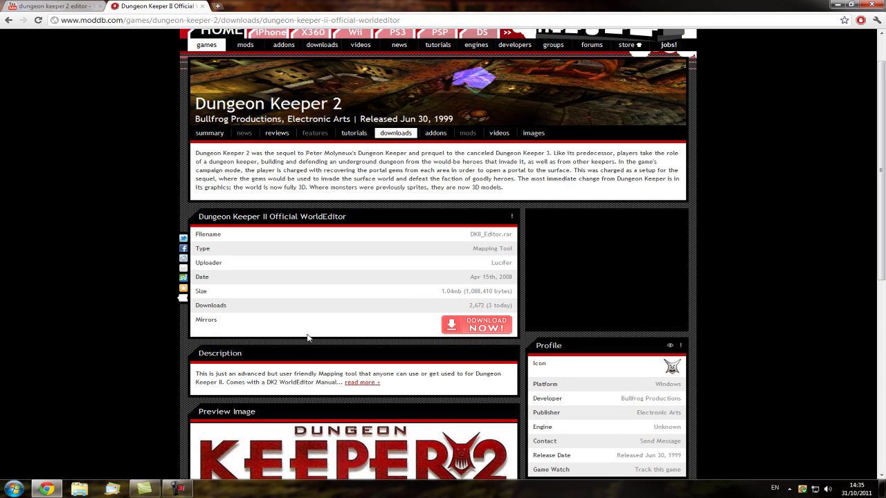
pyautogui.scroll(-3, 308, 338)
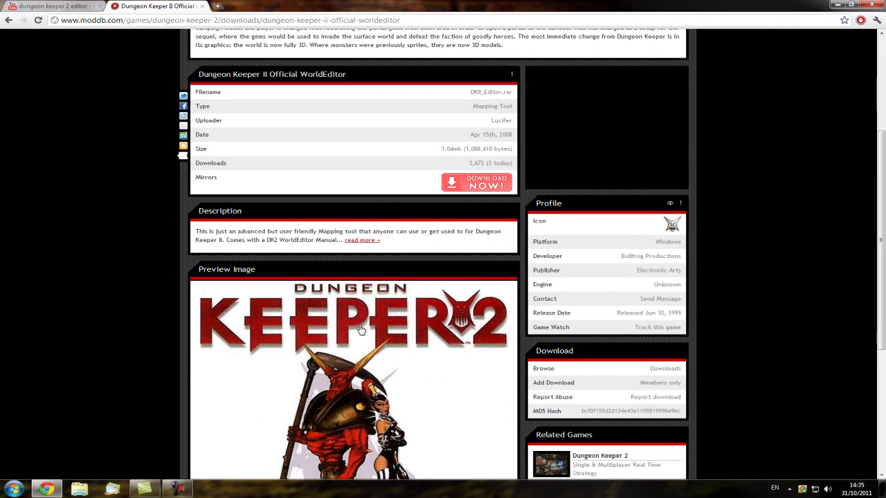
pyautogui.scroll(2, 511, 199)
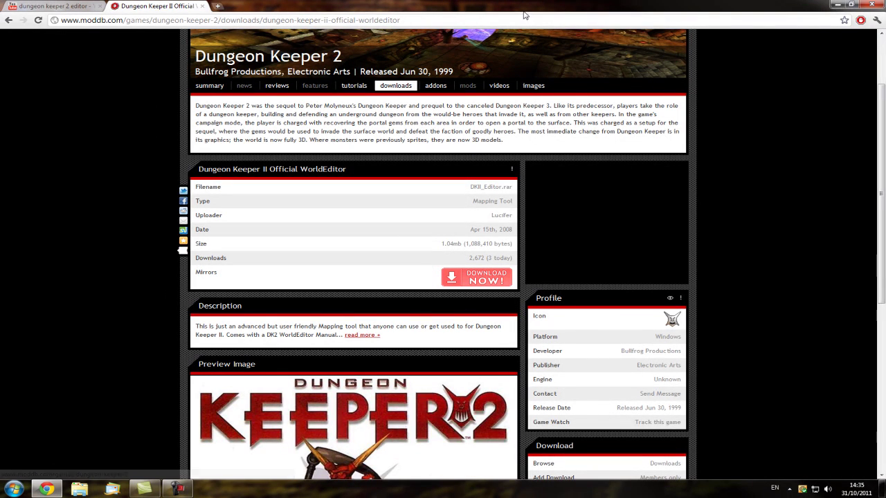
pyautogui.click(835, 6)
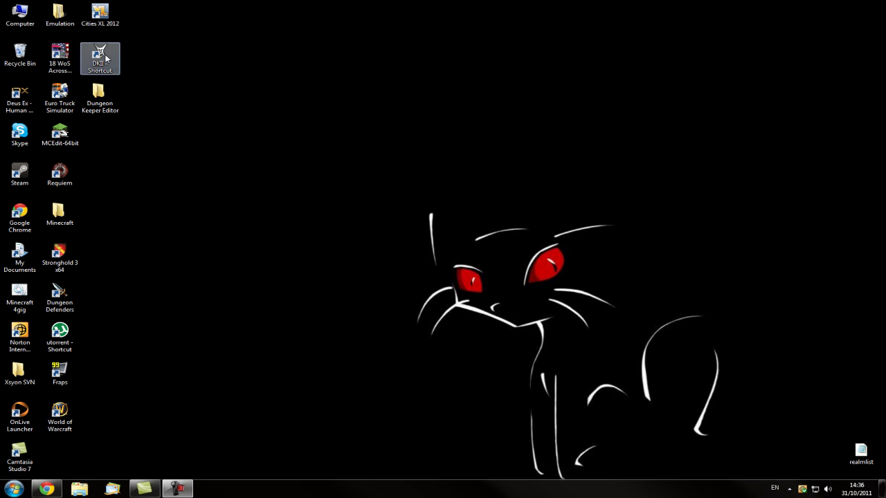
# - Open the DKII shortcut's file location, go to the editor folder inside Data, and launch DK2 Editor
pyautogui.rightClick(106, 58)
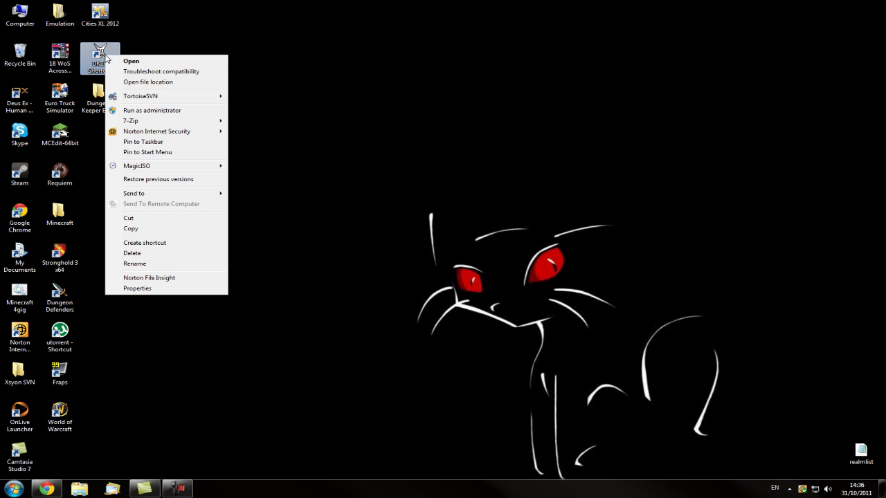
pyautogui.click(128, 82)
pyautogui.doubleClick(540, 68)
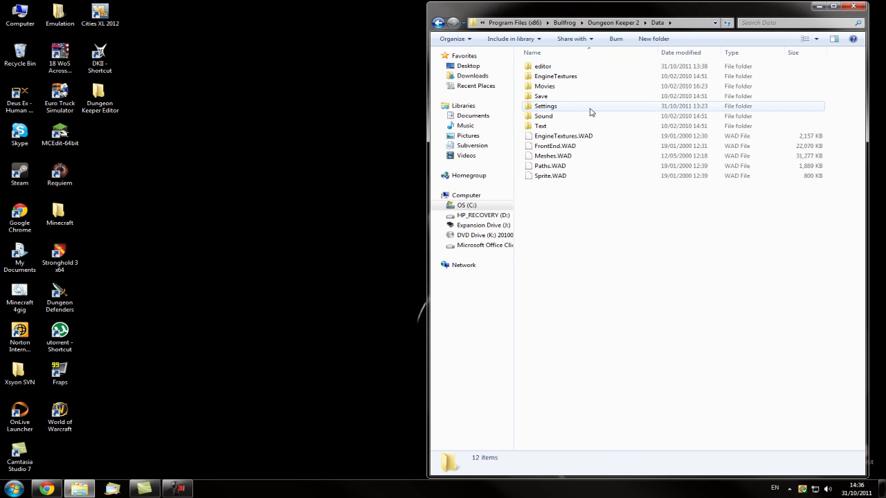
pyautogui.press('BackSpace')
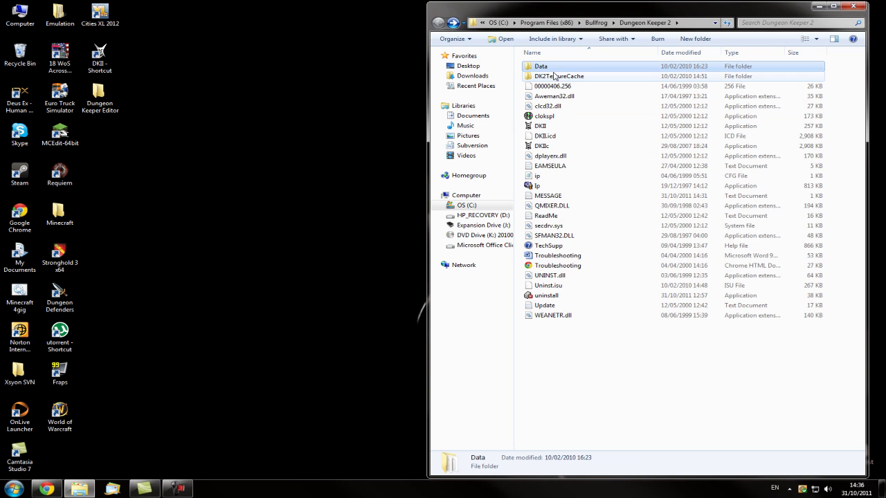
pyautogui.doubleClick(542, 67)
pyautogui.doubleClick(544, 65)
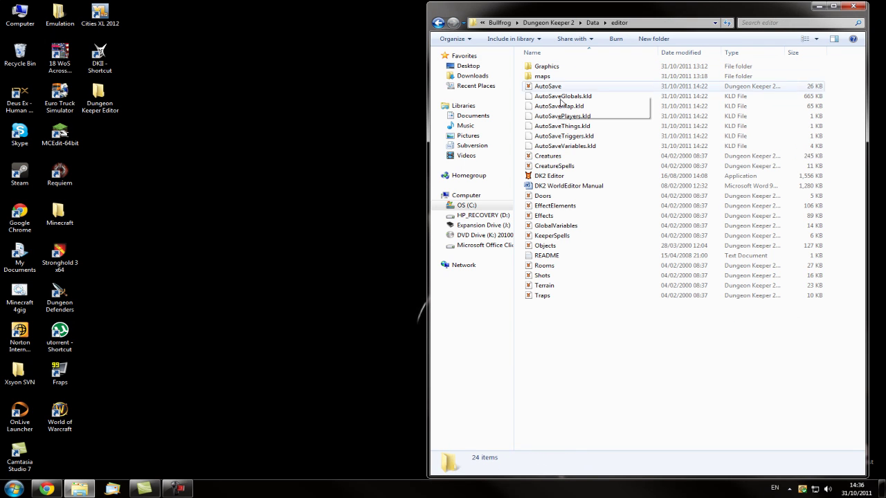
pyautogui.moveTo(542, 358); pyautogui.dragTo(639, 311)
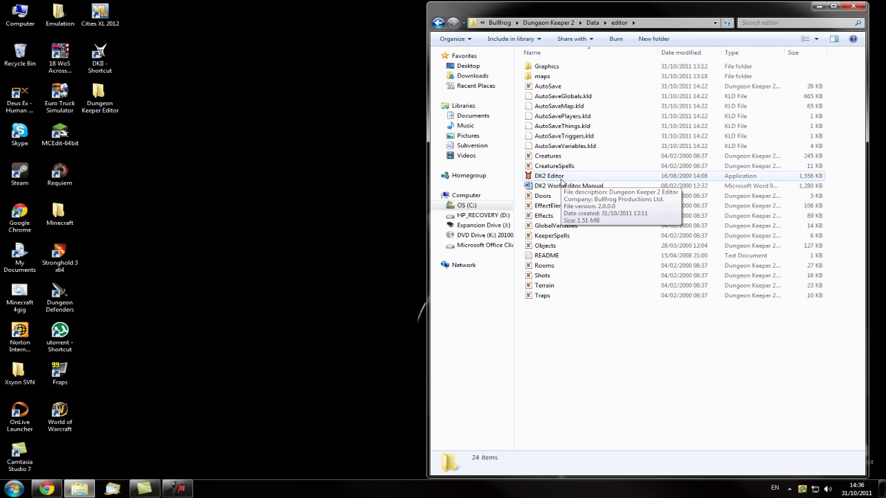
pyautogui.doubleClick(561, 179)
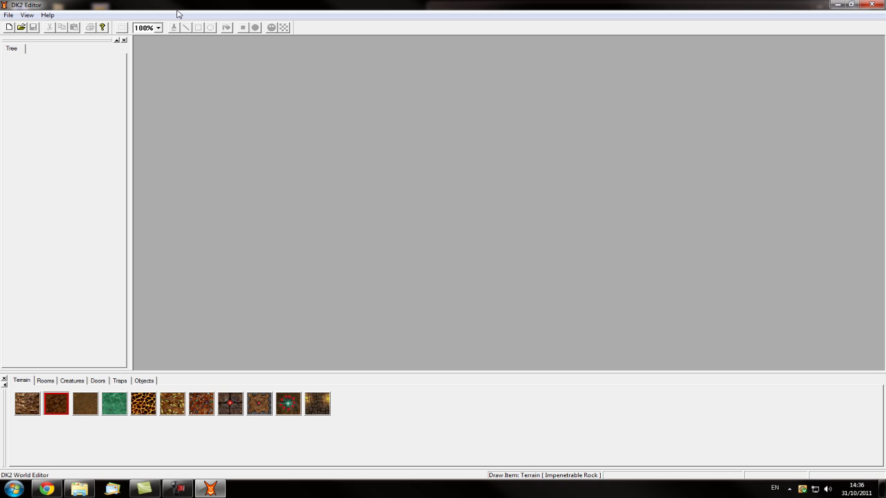
# - Create a new level named Test with width 64, height 64 and Rock as the base terrain type
pyautogui.click(9, 27)
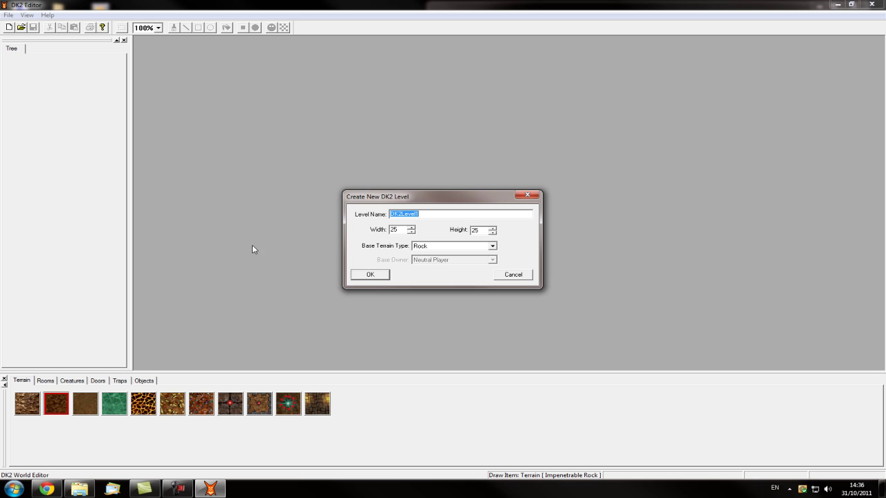
pyautogui.press('BackSpace')
pyautogui.write('Test')
pyautogui.doubleClick(398, 231)
pyautogui.write('64')
pyautogui.doubleClick(481, 229)
pyautogui.write('64')
pyautogui.click(457, 247)
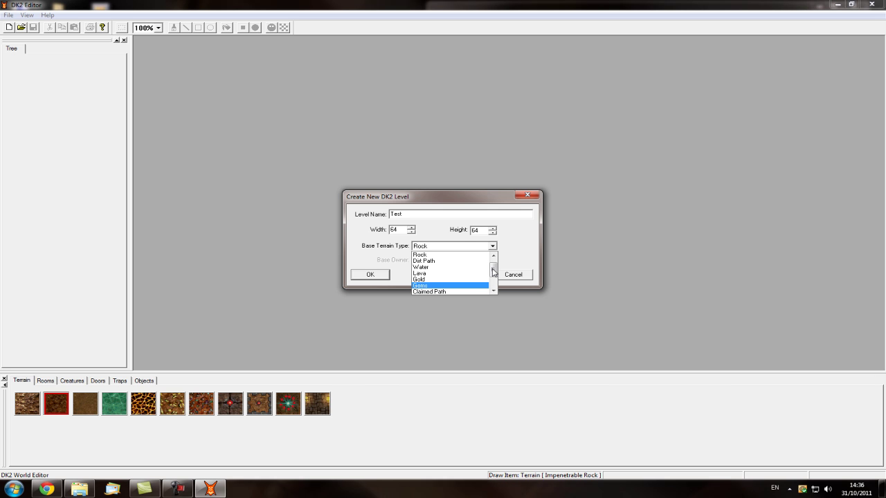
pyautogui.moveTo(493, 270)
pyautogui.mouseDown()
pyautogui.moveTo(494, 284)
pyautogui.moveTo(493, 264)
pyautogui.mouseUp()
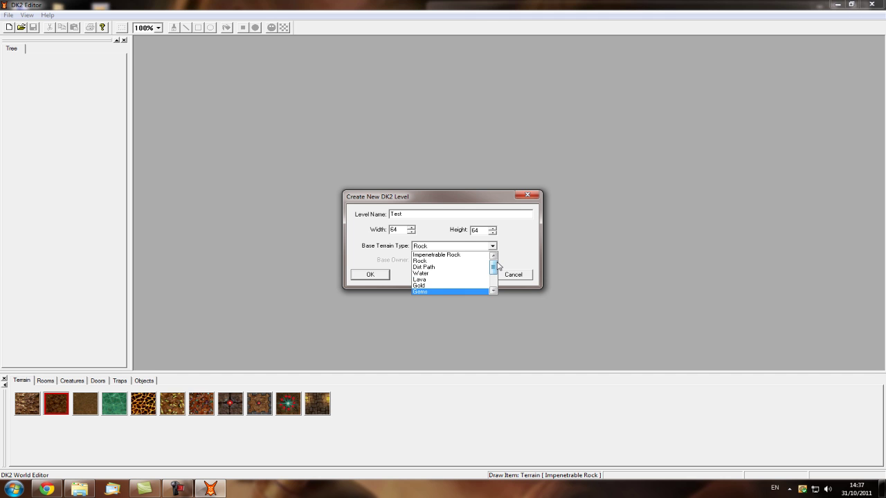
pyautogui.click(462, 263)
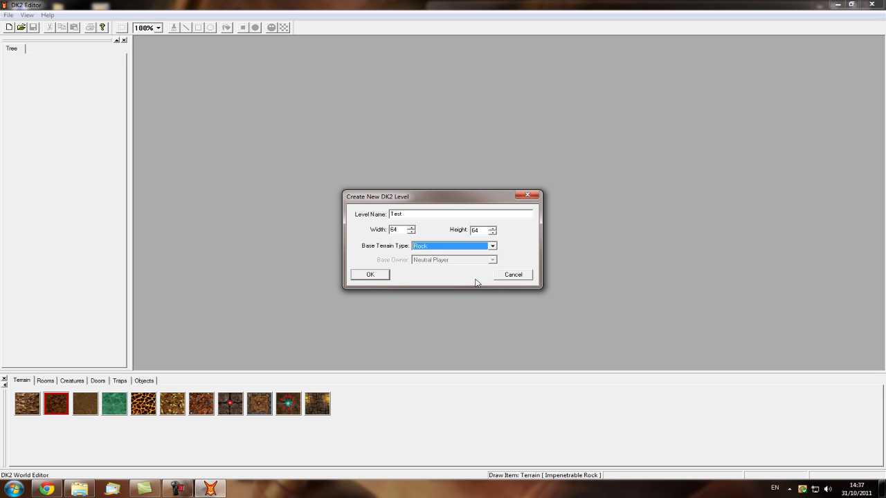
pyautogui.click(374, 275)
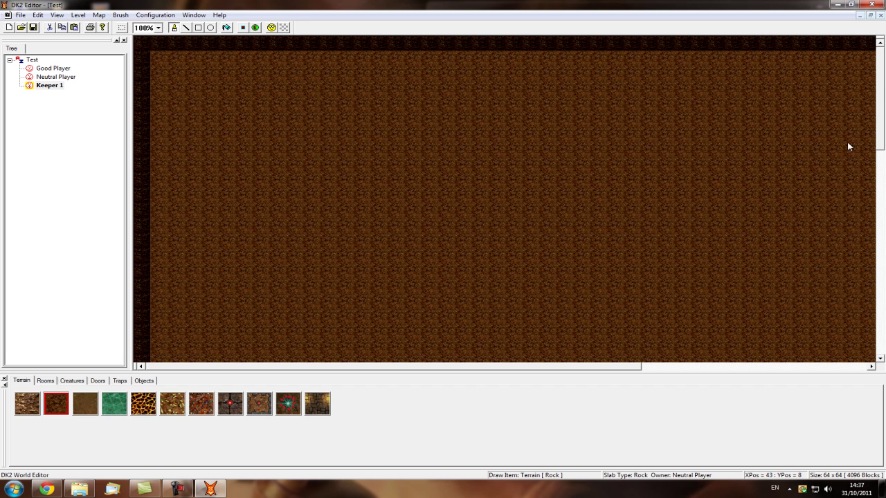
# - View the map at 50% and 25% zoom and return to 100%
pyautogui.moveTo(880, 104); pyautogui.dragTo(884, 69)
pyautogui.click(157, 28)
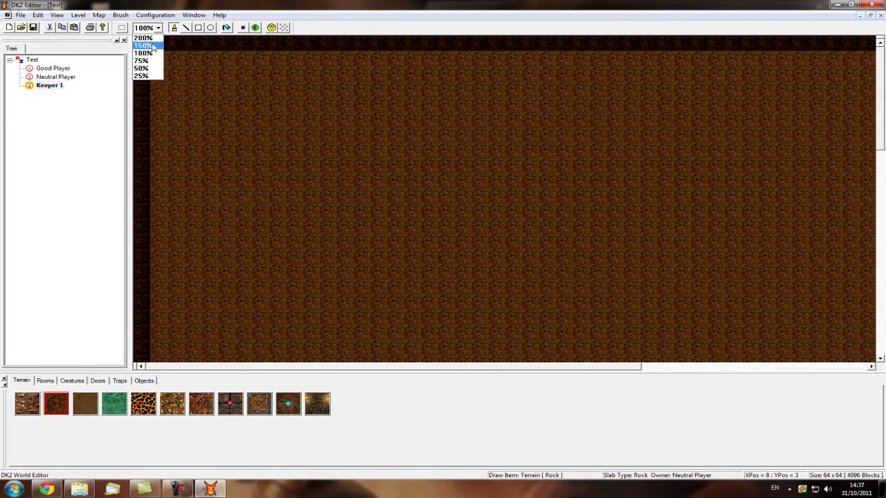
pyautogui.click(144, 70)
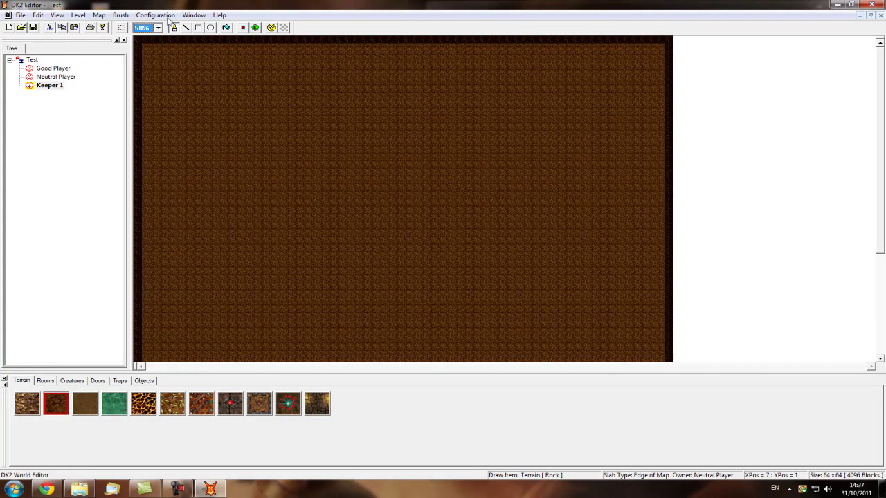
pyautogui.click(158, 27)
pyautogui.click(145, 70)
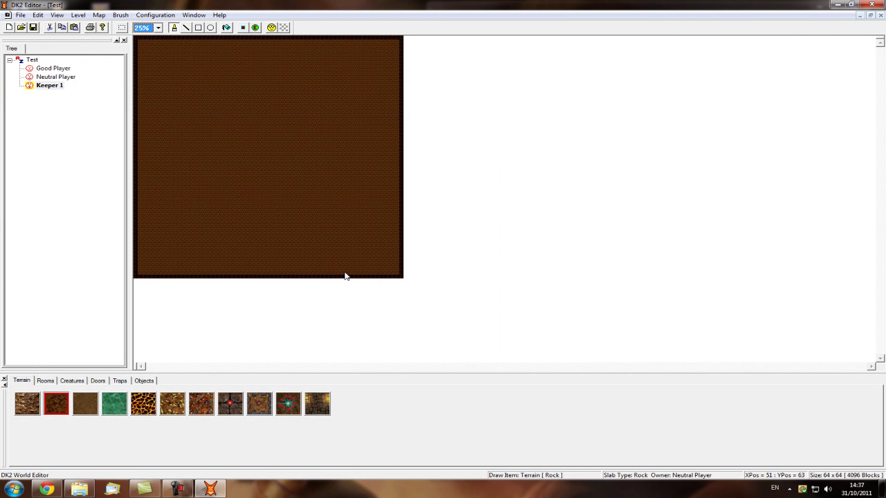
pyautogui.click(158, 27)
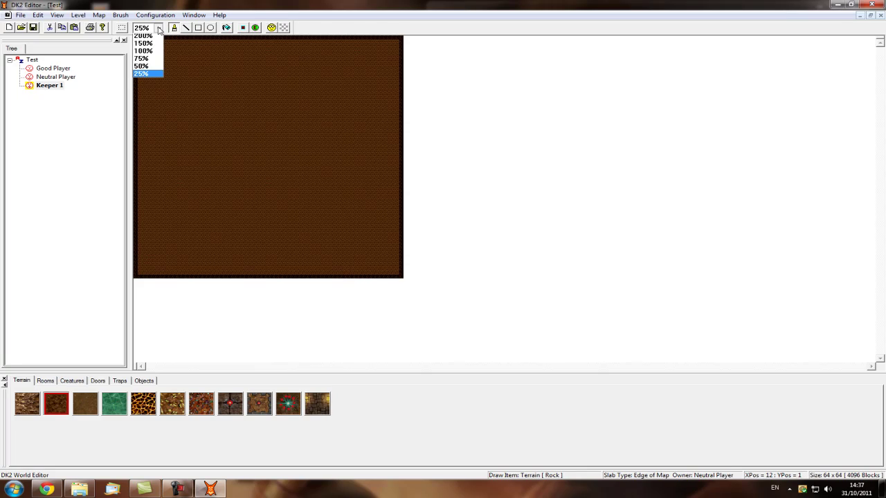
pyautogui.click(145, 53)
pyautogui.scroll(1, 250, 141)
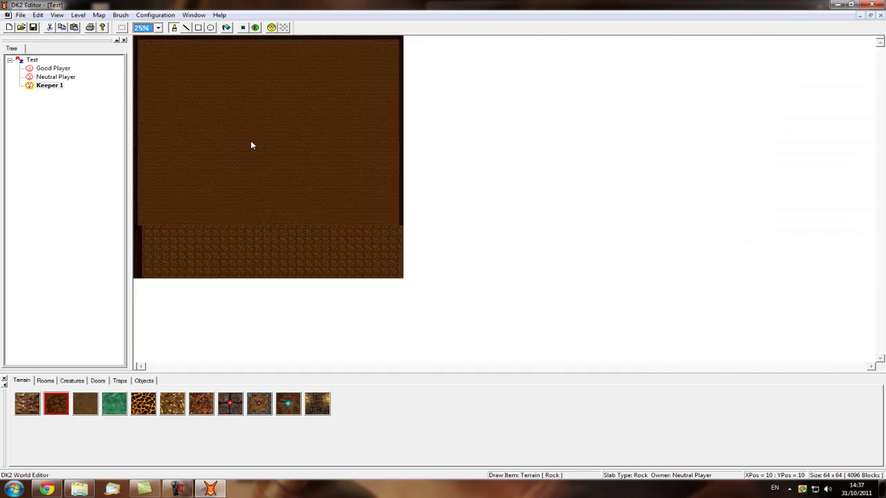
pyautogui.scroll(-1, 250, 145)
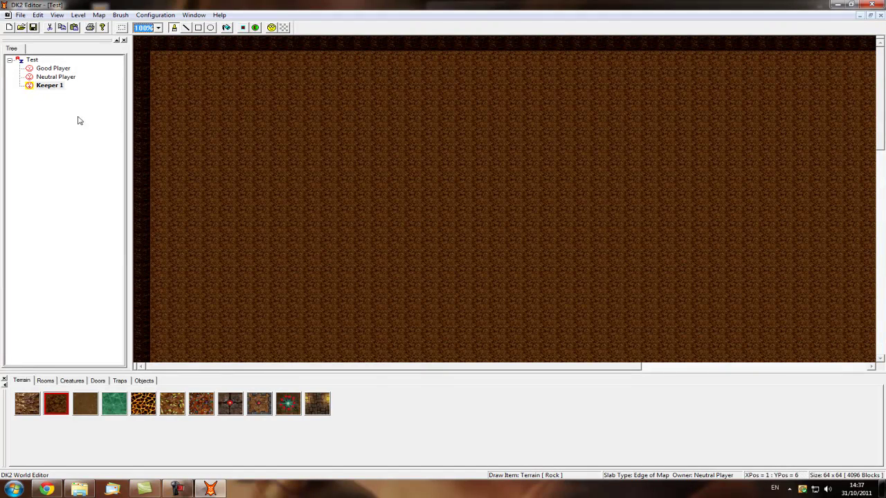
pyautogui.click(43, 140)
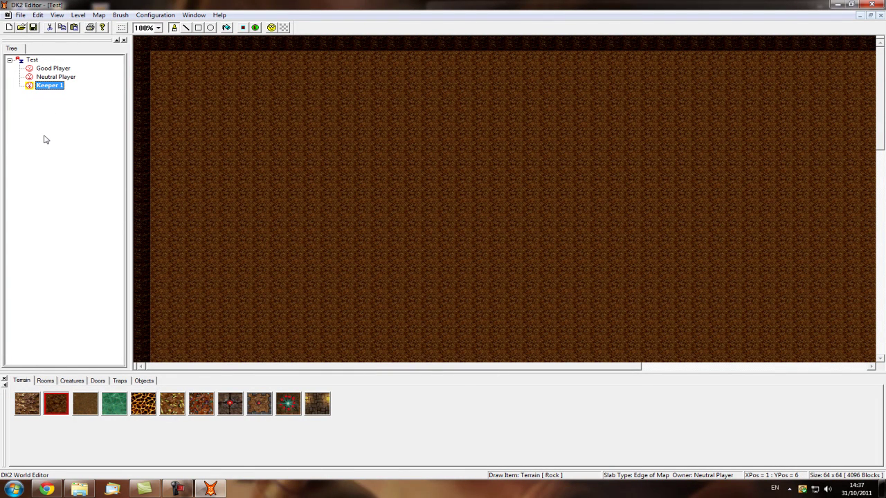
# - Open the level properties, examine the description, author and information fields, and confirm the dialog
pyautogui.click(98, 15)
pyautogui.moveTo(77, 15)
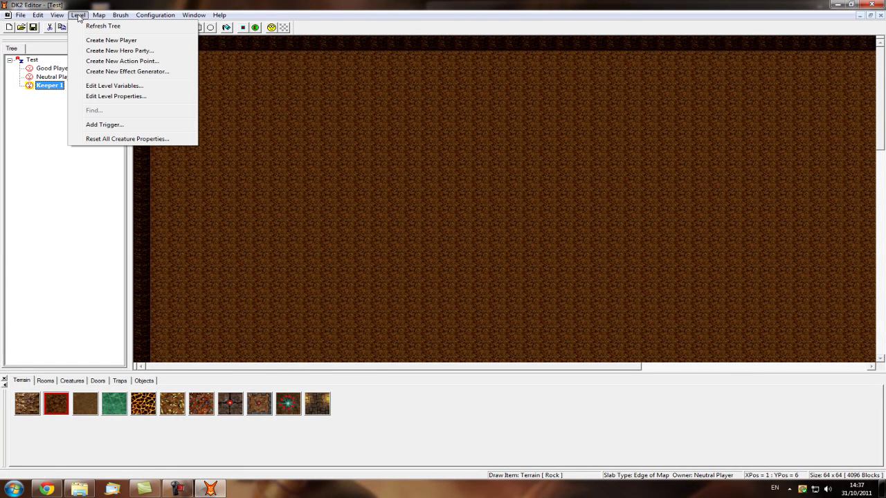
pyautogui.click(104, 96)
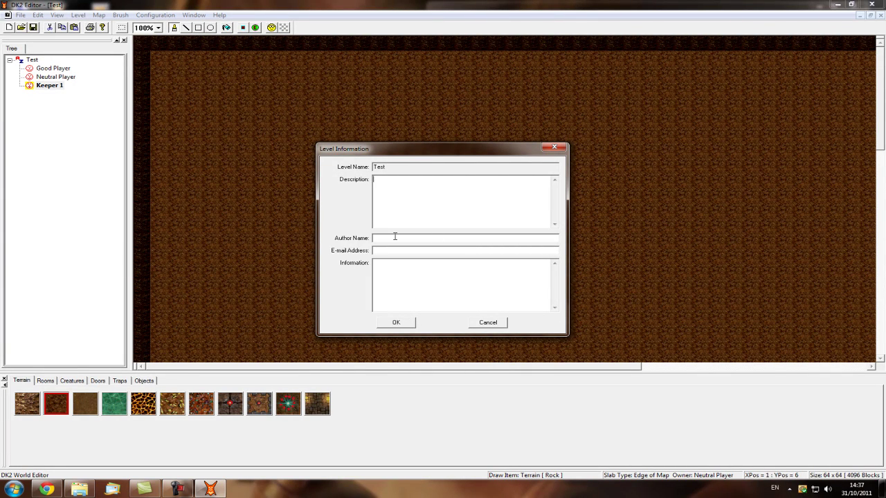
pyautogui.click(394, 275)
pyautogui.click(394, 324)
# - Enable the MultiPlayer Level and Skirmish Level options in the level variables
pyautogui.click(79, 15)
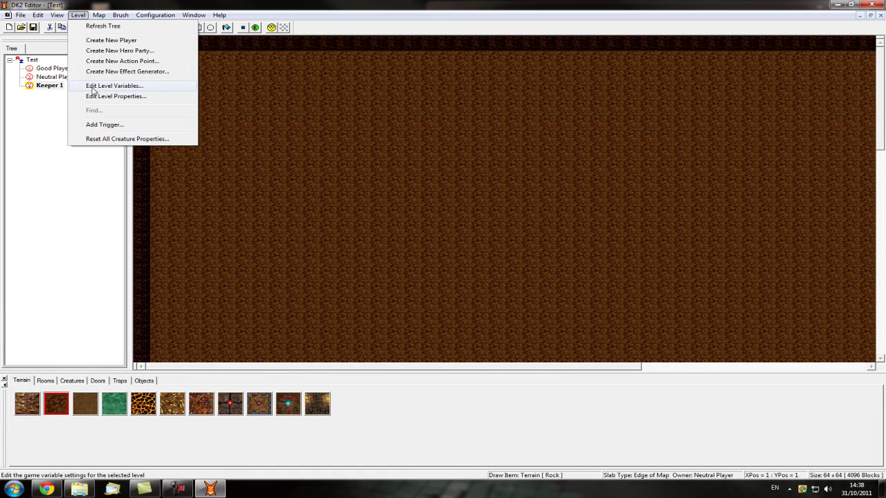
pyautogui.click(93, 86)
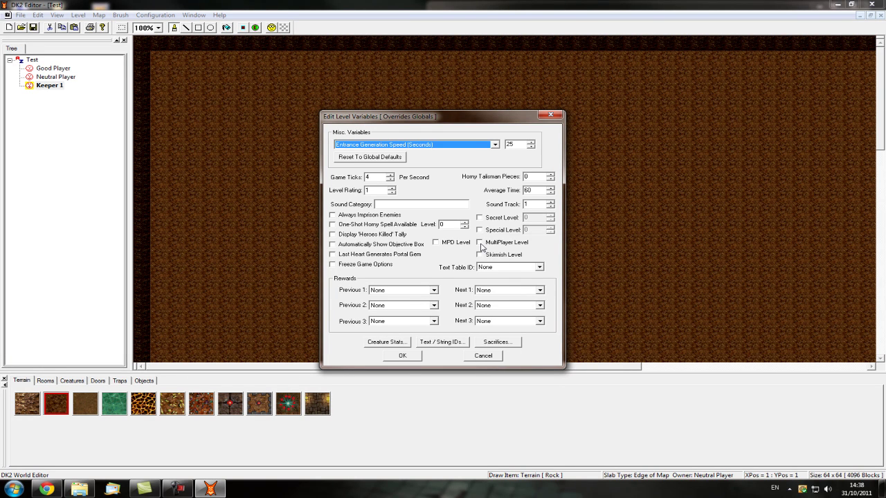
pyautogui.click(480, 244)
pyautogui.click(480, 255)
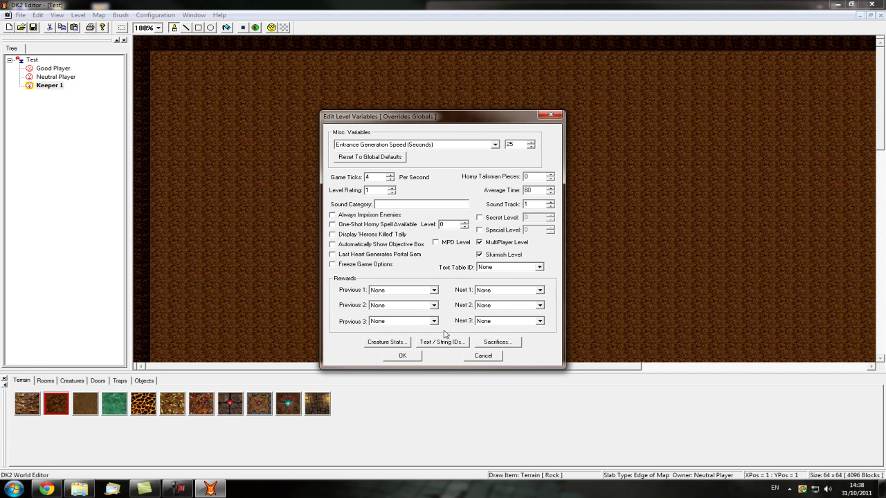
pyautogui.click(402, 356)
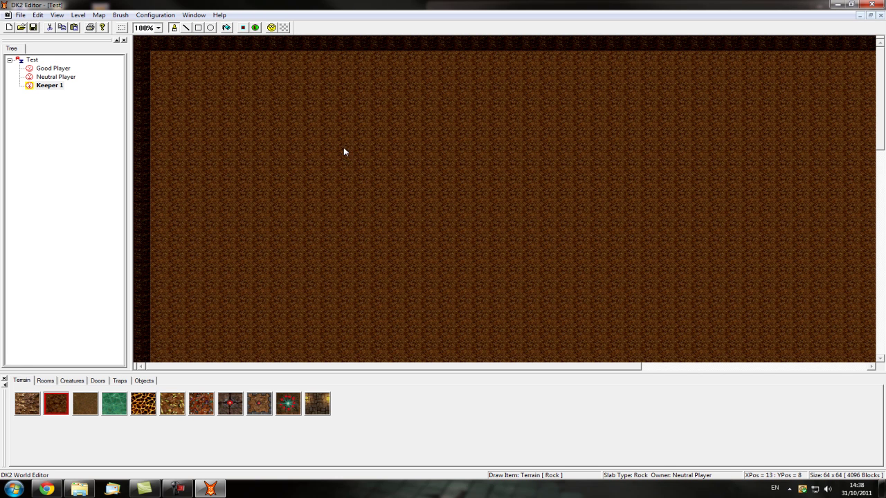
# - Open the level variables again, check the MultiPlayer Level and Skirmish Level options, and confirm the dialog
pyautogui.click(78, 15)
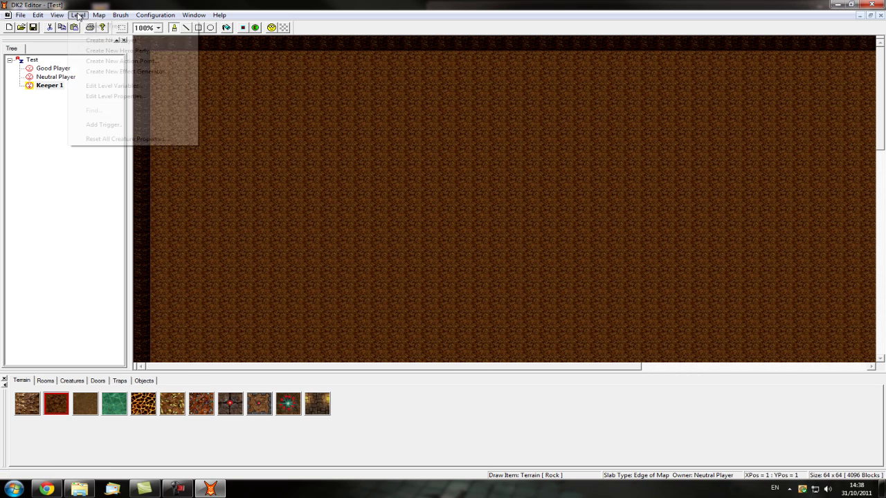
pyautogui.click(98, 86)
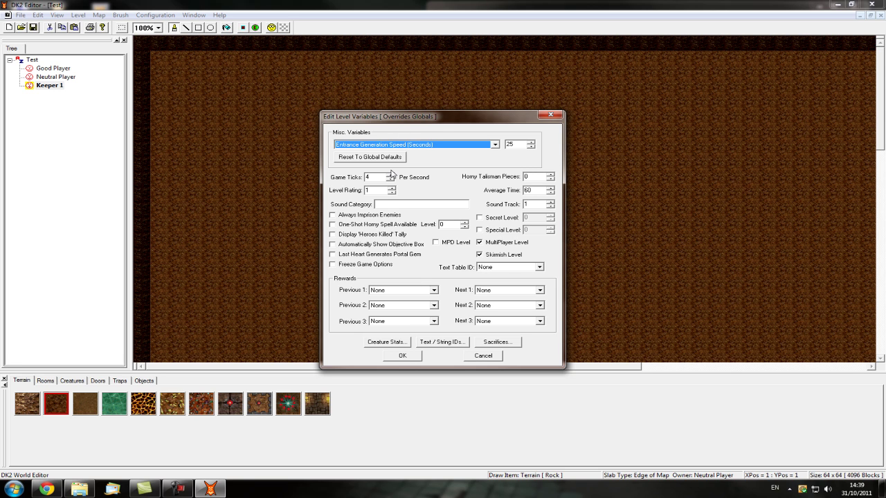
pyautogui.click(404, 357)
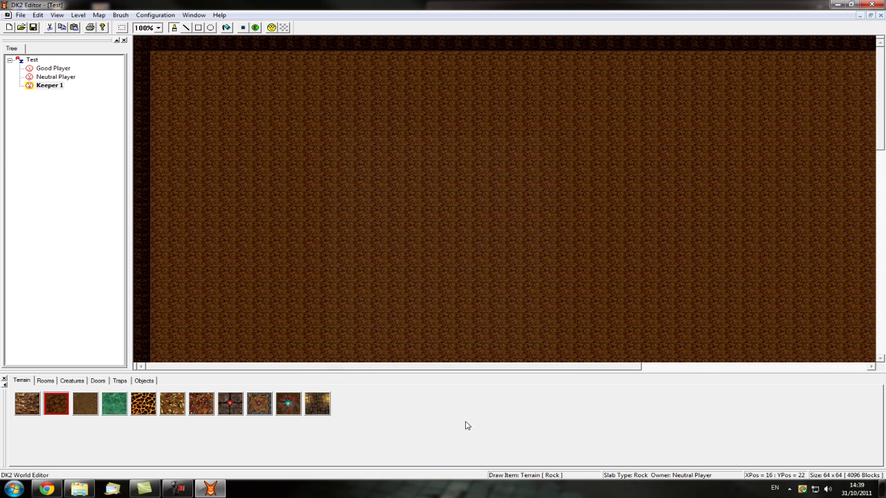
# - Open Keeper 1's properties, examine the gold, computer player and availability settings, and confirm the dialog
pyautogui.click(56, 86)
pyautogui.rightClick(56, 87)
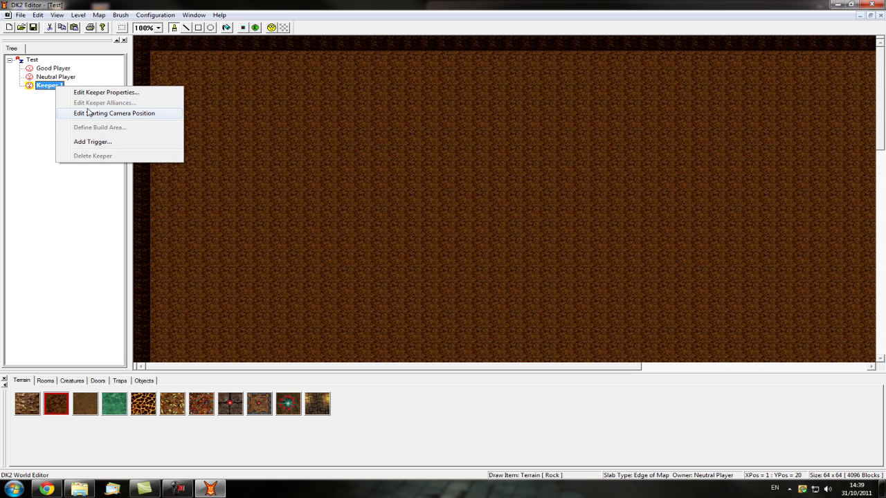
pyautogui.click(120, 93)
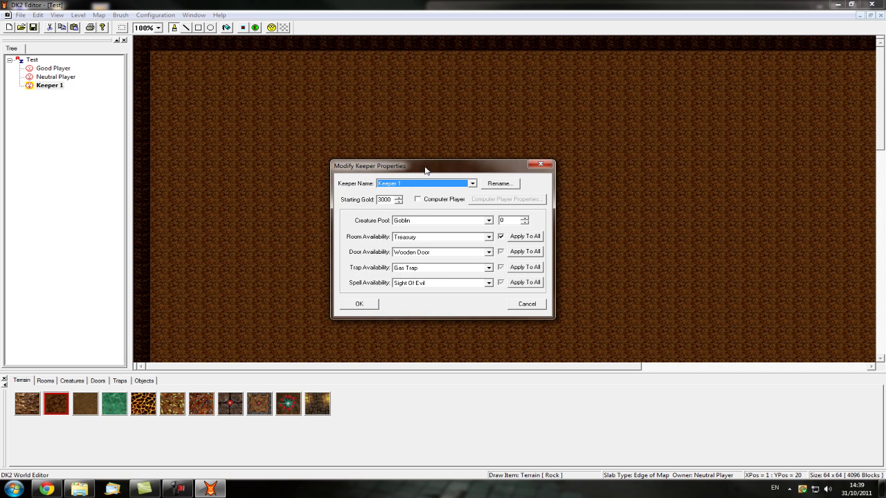
pyautogui.moveTo(425, 170); pyautogui.dragTo(377, 106)
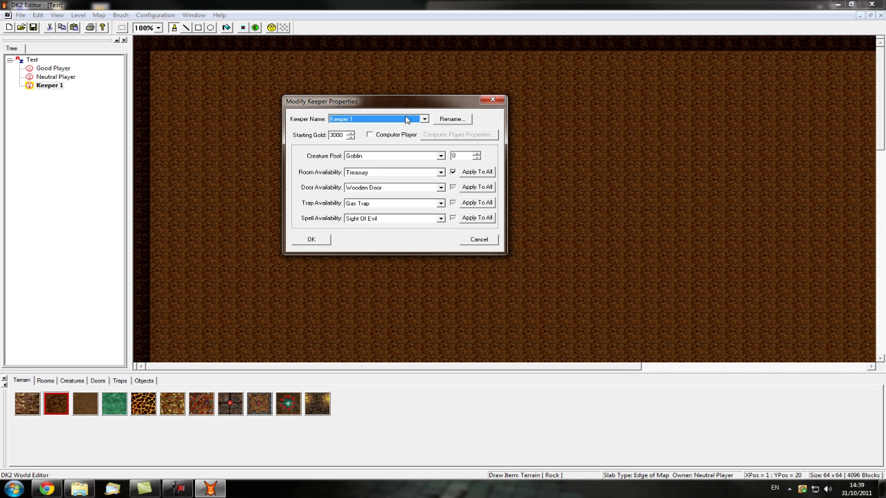
pyautogui.click(406, 119)
pyautogui.click(406, 119)
pyautogui.click(312, 241)
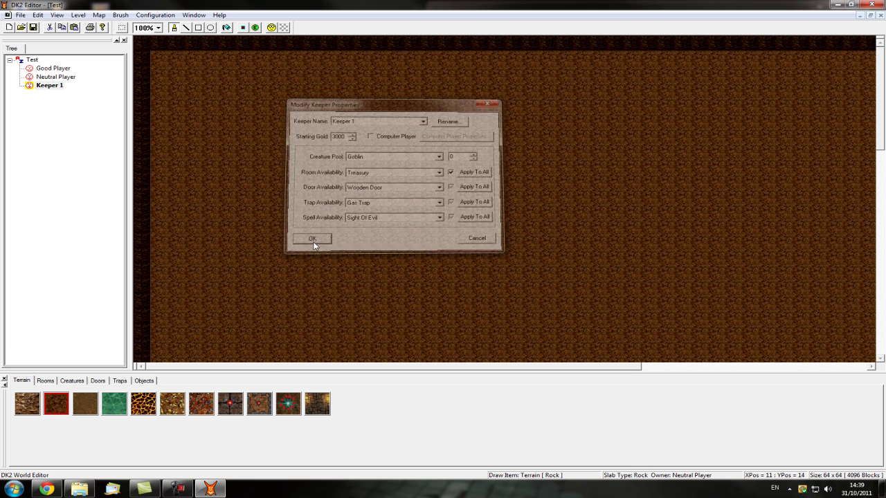
pyautogui.click(85, 121)
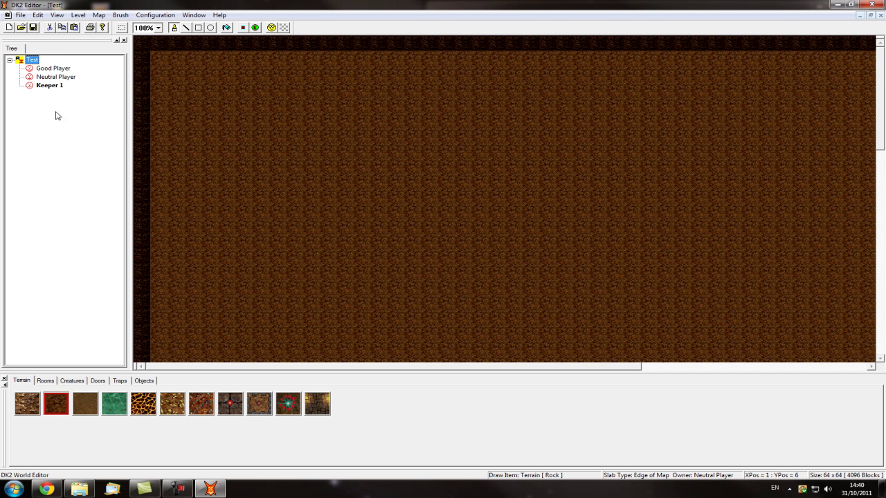
# - Create a new player in the Test level
pyautogui.rightClick(56, 116)
pyautogui.click(35, 110)
pyautogui.click(32, 60)
pyautogui.rightClick(32, 62)
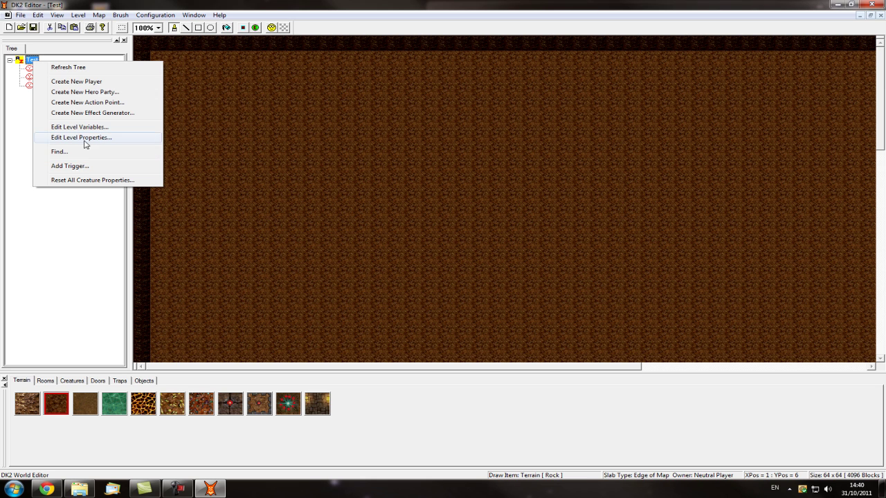
pyautogui.click(89, 81)
# - Make Keeper 2 a Computer Player and choose Master Keeper as its type
pyautogui.rightClick(41, 97)
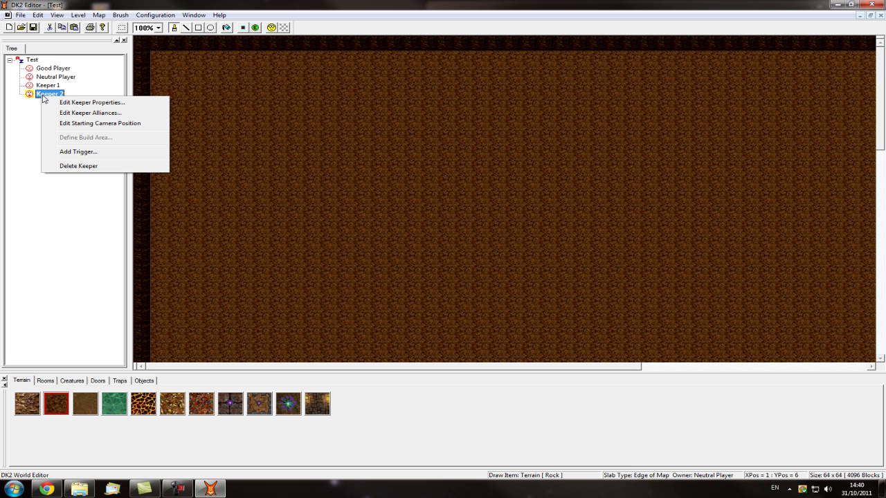
pyautogui.click(83, 102)
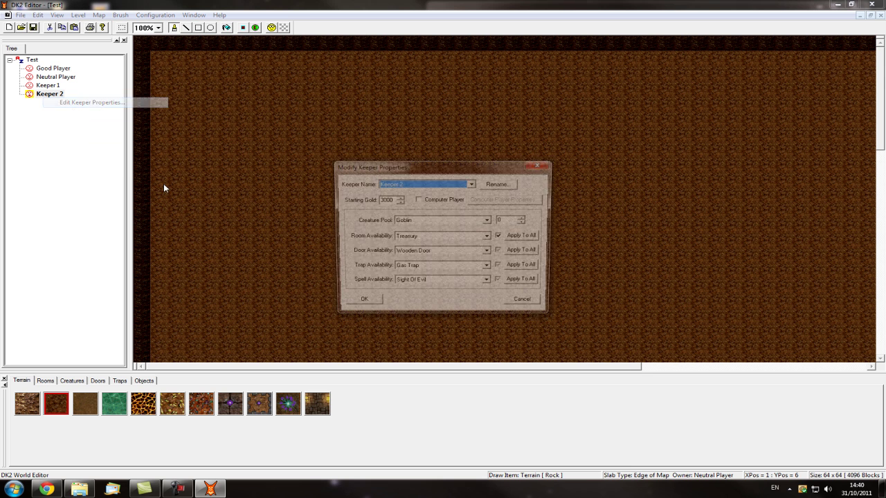
pyautogui.click(443, 199)
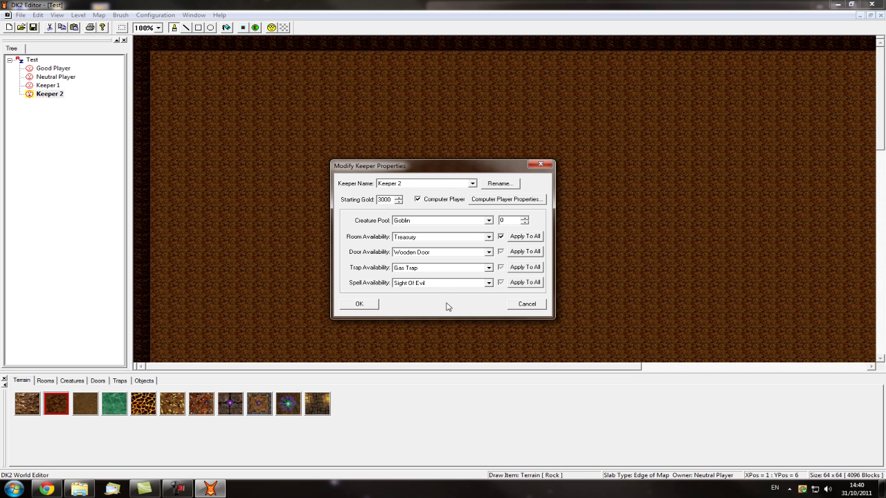
pyautogui.click(472, 203)
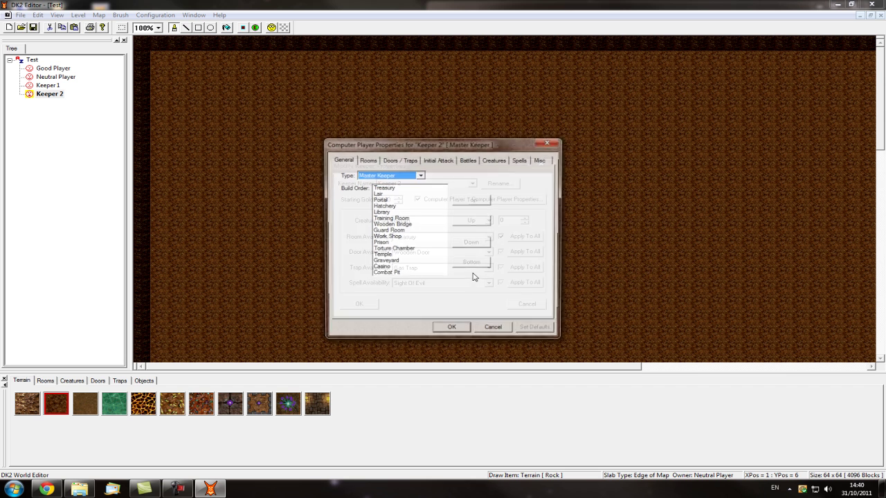
pyautogui.moveTo(423, 146); pyautogui.dragTo(540, 71)
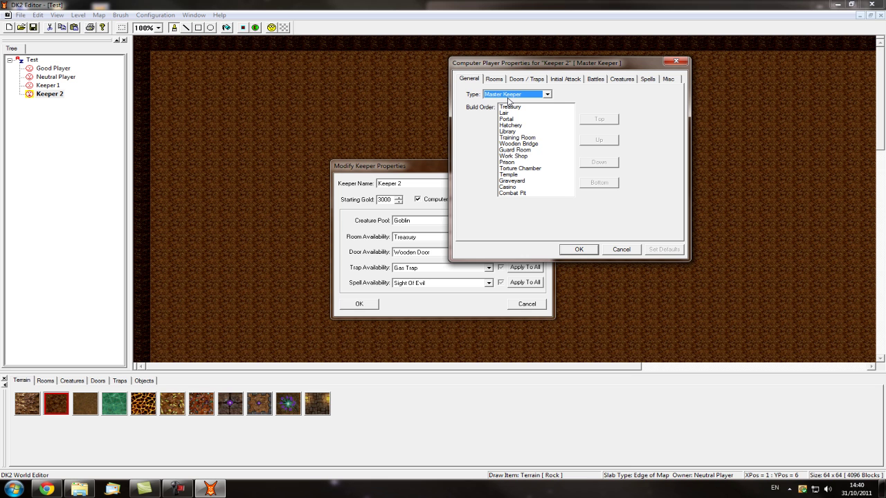
pyautogui.click(509, 100)
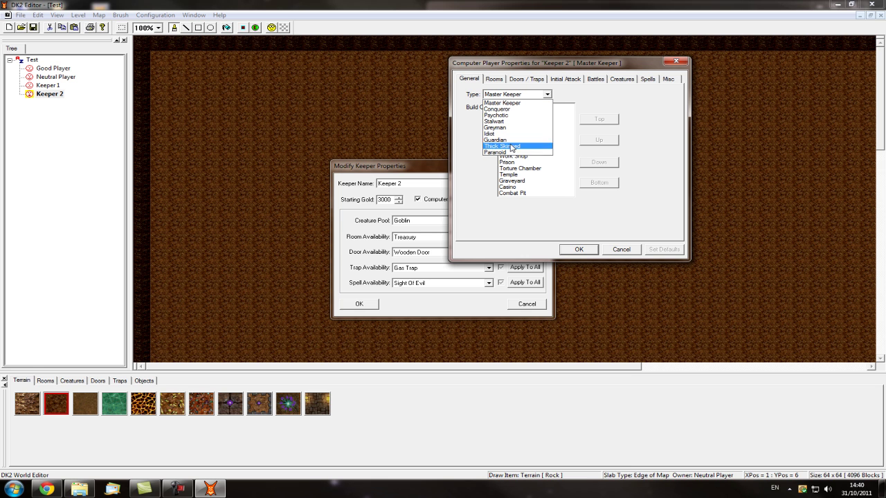
pyautogui.click(520, 103)
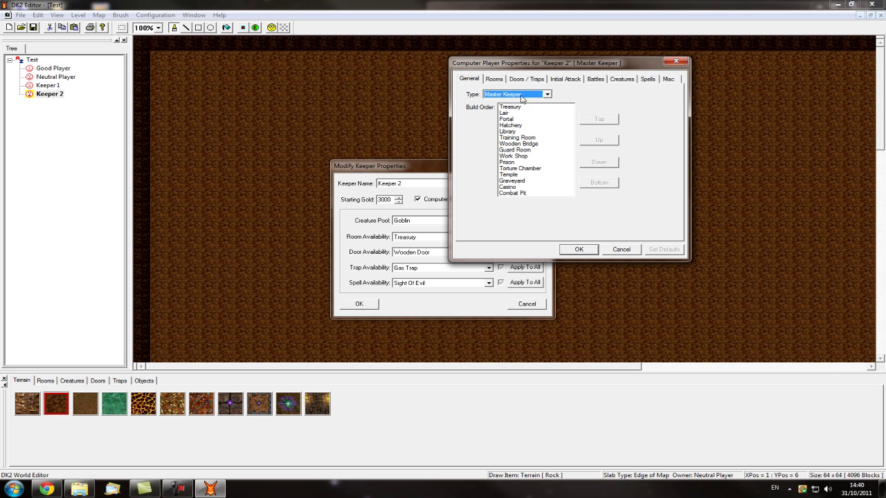
# - Examine Keeper 2's build order and its room, door and trap, attack, battle, spell and miscellaneous behaviour settings, and confirm them
pyautogui.click(513, 138)
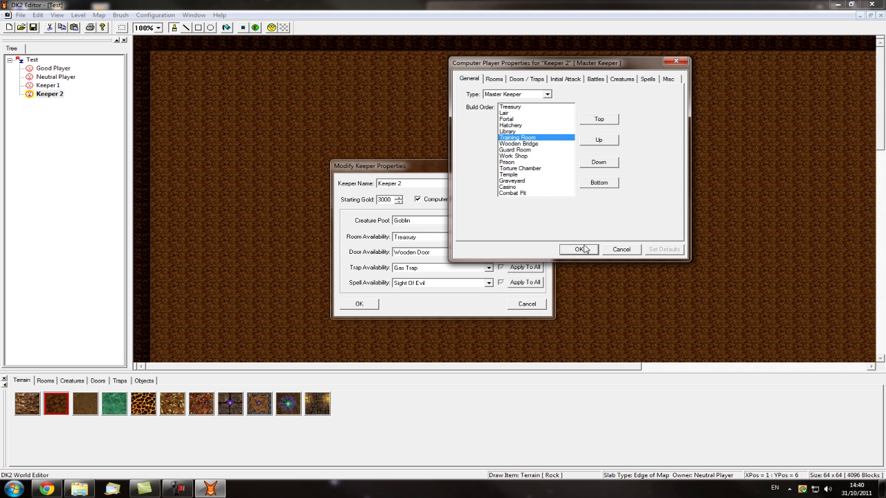
pyautogui.click(494, 81)
pyautogui.click(521, 82)
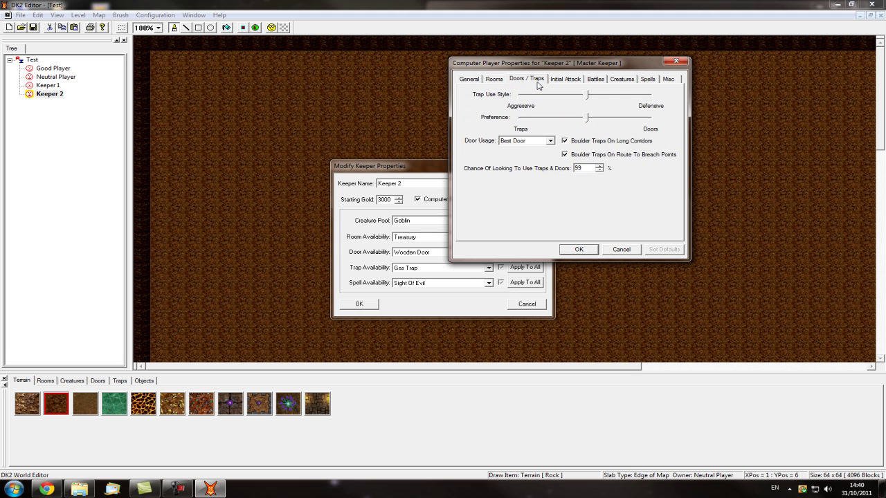
pyautogui.click(565, 79)
pyautogui.click(595, 80)
pyautogui.click(647, 80)
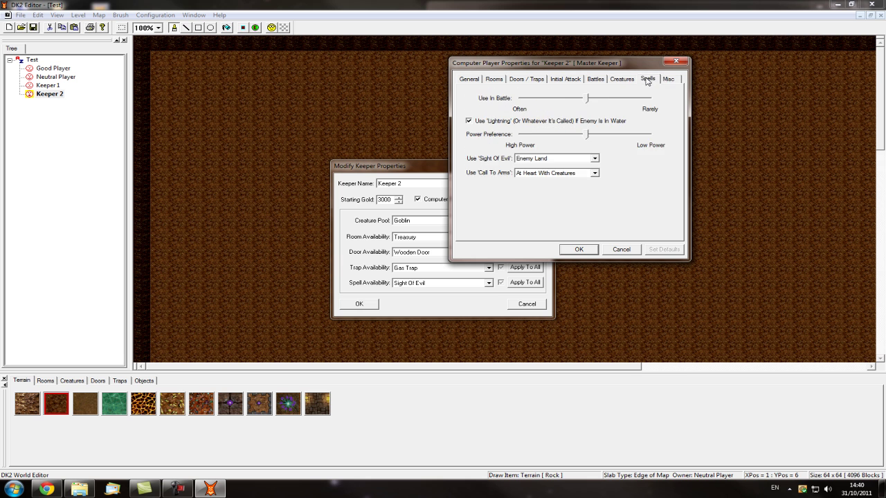
pyautogui.click(669, 80)
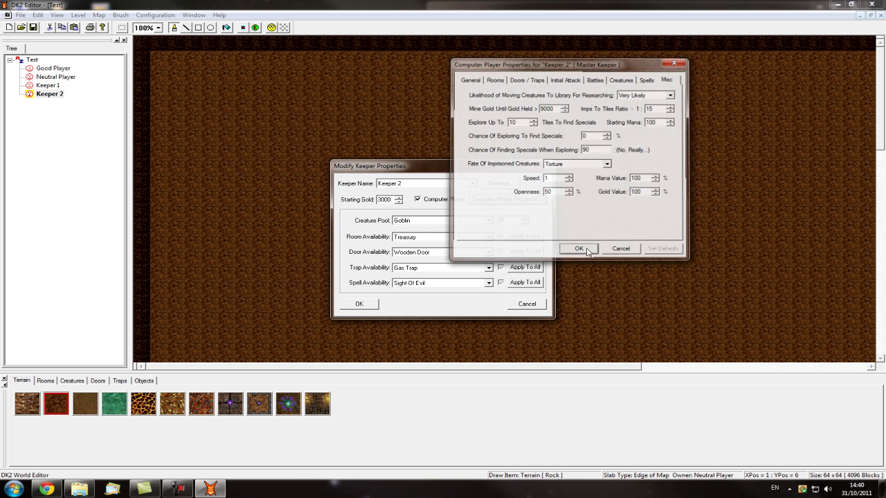
pyautogui.click(579, 249)
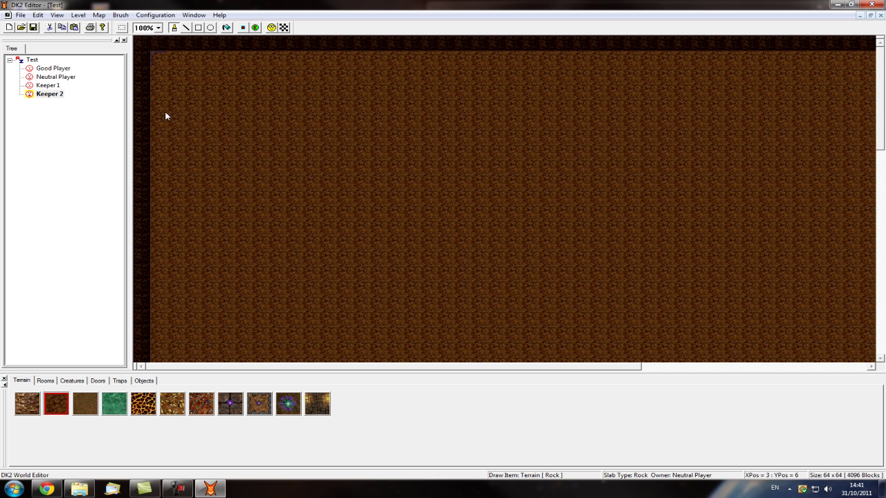
# - Place a Dungeon Heart for Keeper 1 near the map's upper-left corner, centred on block 5, 5
pyautogui.click(52, 97)
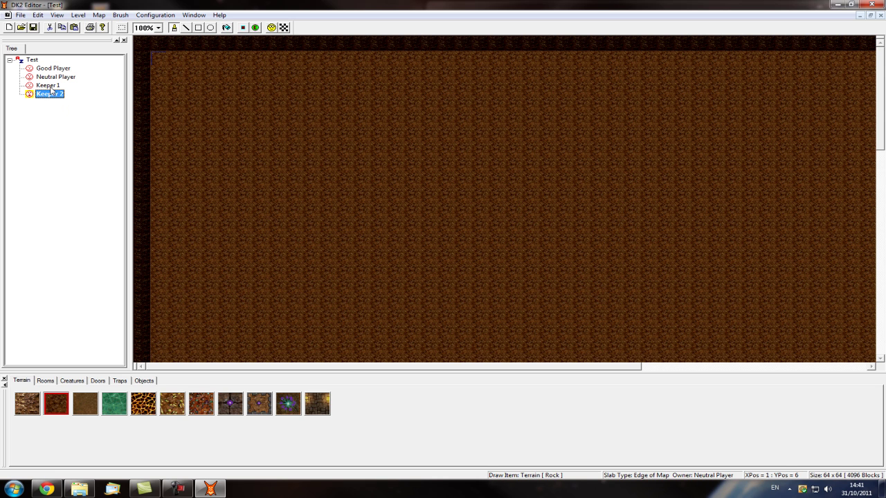
pyautogui.click(52, 118)
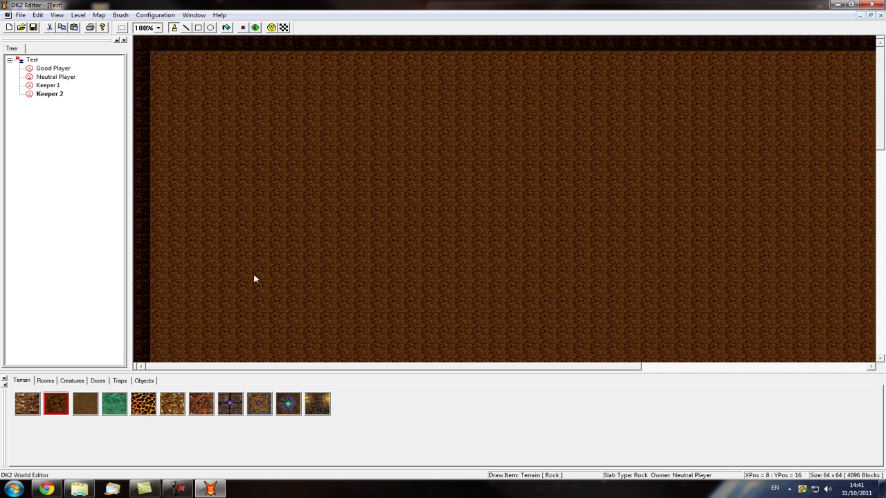
pyautogui.click(46, 382)
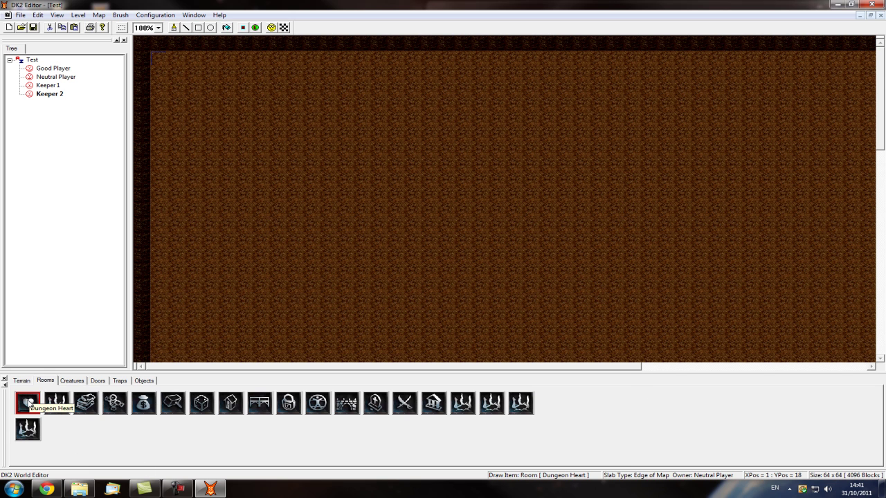
pyautogui.click(238, 212)
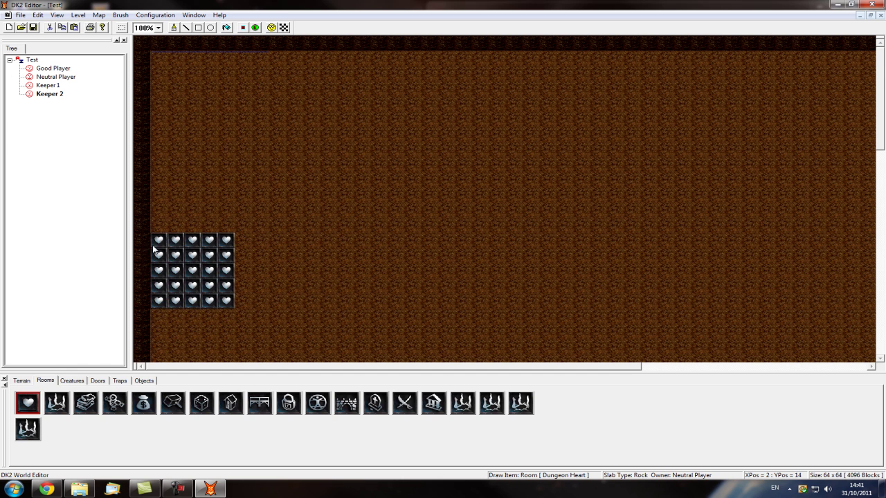
pyautogui.click(40, 85)
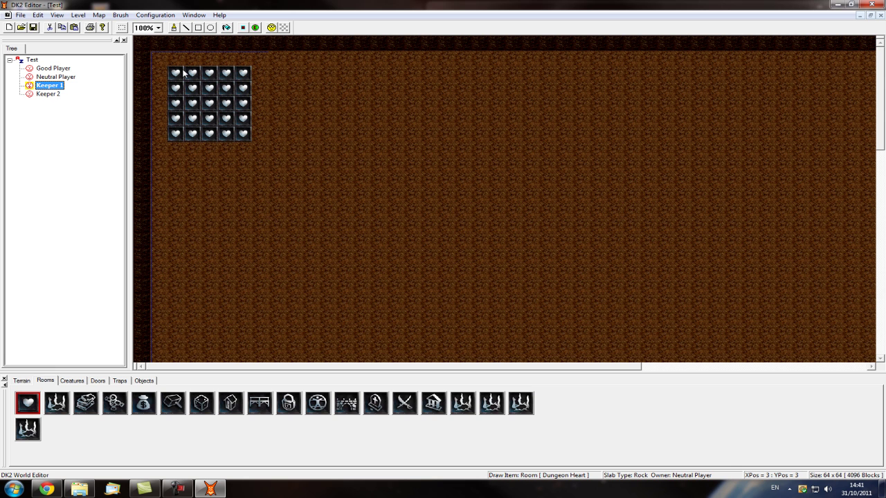
pyautogui.click(184, 72)
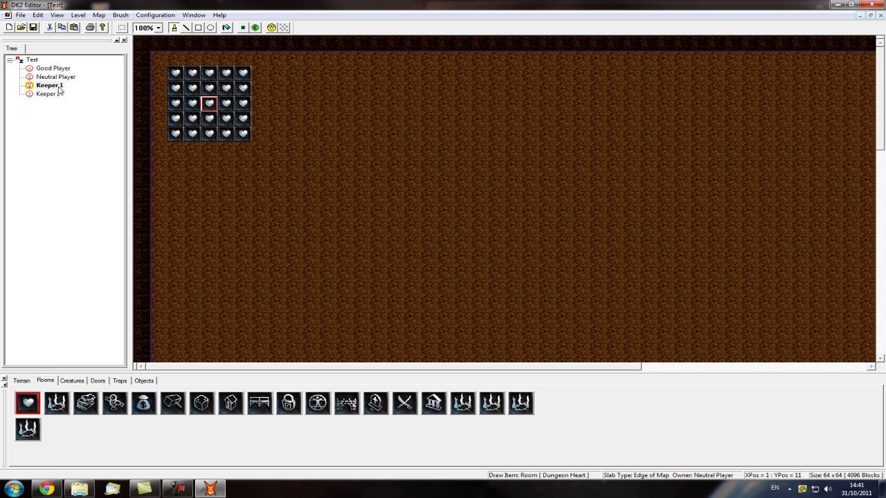
# - Open the properties of Keeper 1's Dungeon Heart, check its owner and health, and confirm the dialog
pyautogui.rightClick(210, 103)
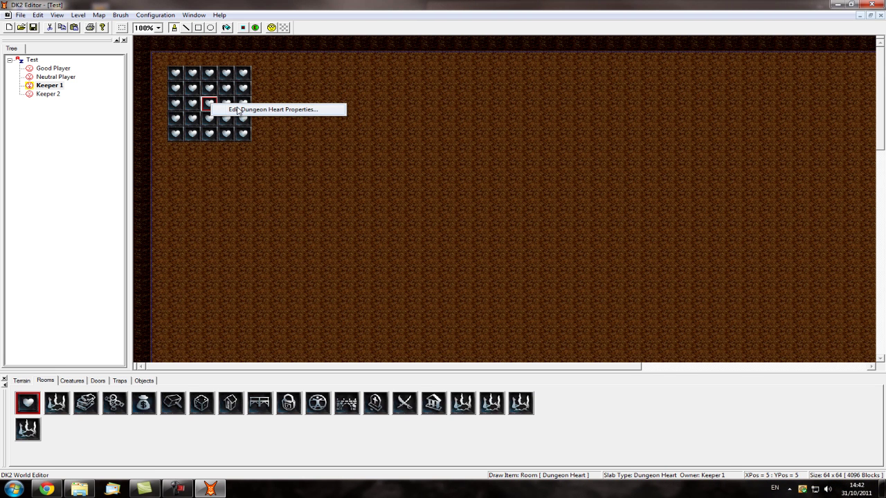
pyautogui.click(197, 91)
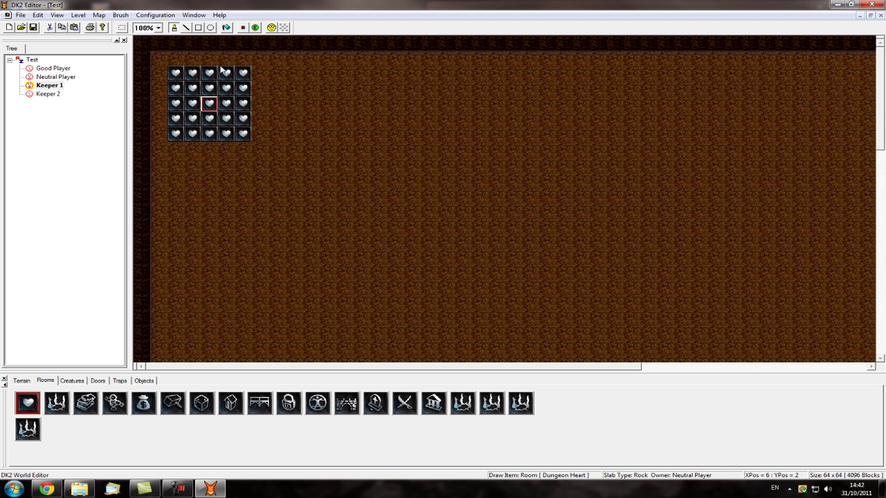
pyautogui.rightClick(208, 106)
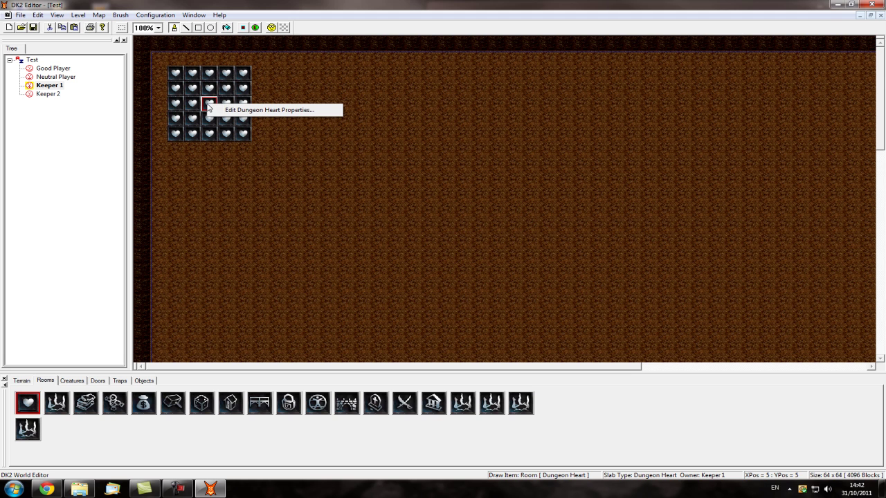
pyautogui.click(228, 112)
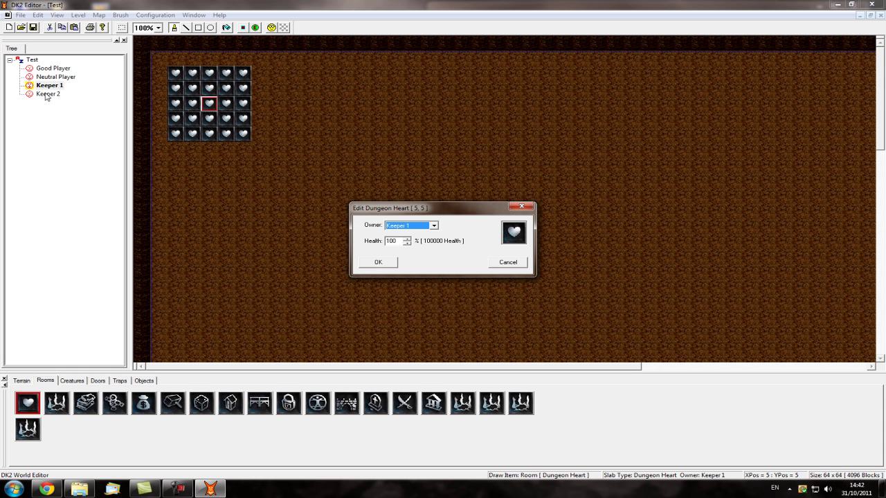
pyautogui.click(378, 262)
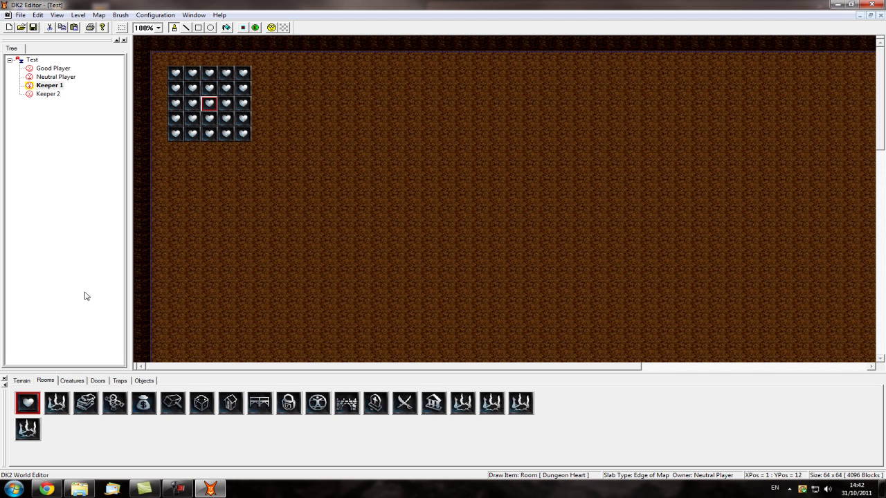
# - Surround Keeper 1's Dungeon Heart with a one-block ring of Reinforced Wall
pyautogui.click(22, 382)
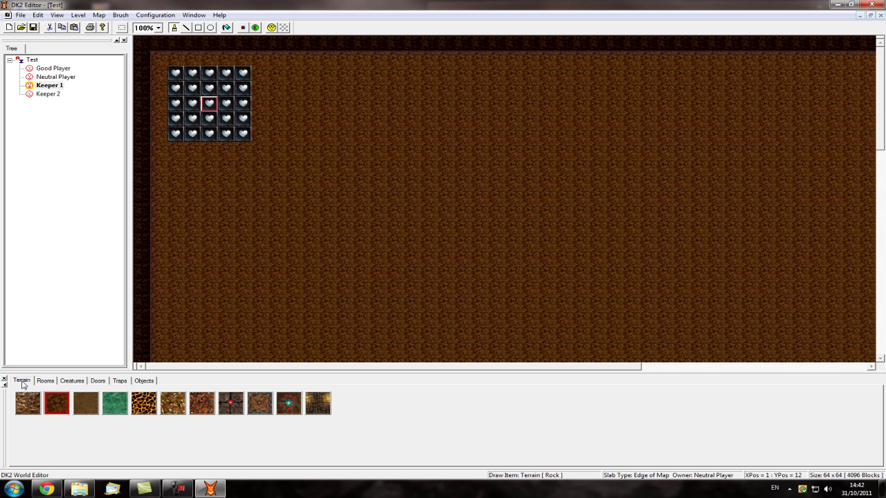
pyautogui.click(252, 405)
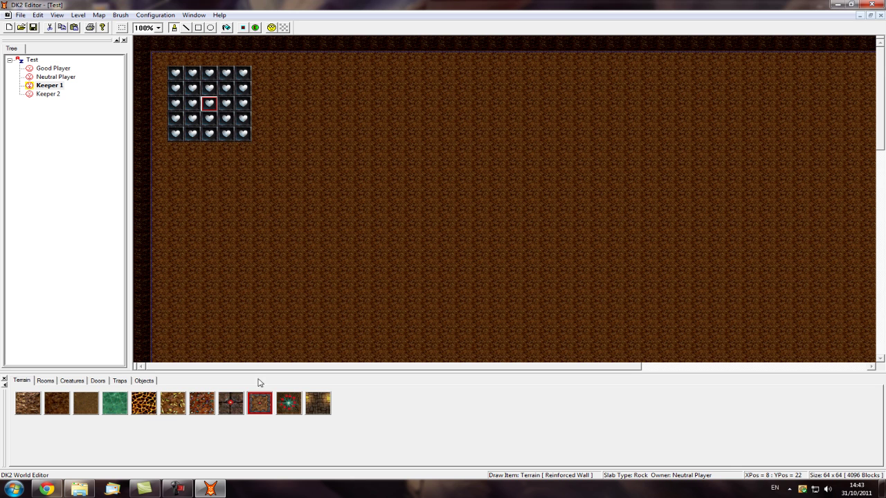
pyautogui.moveTo(157, 61); pyautogui.dragTo(160, 112)
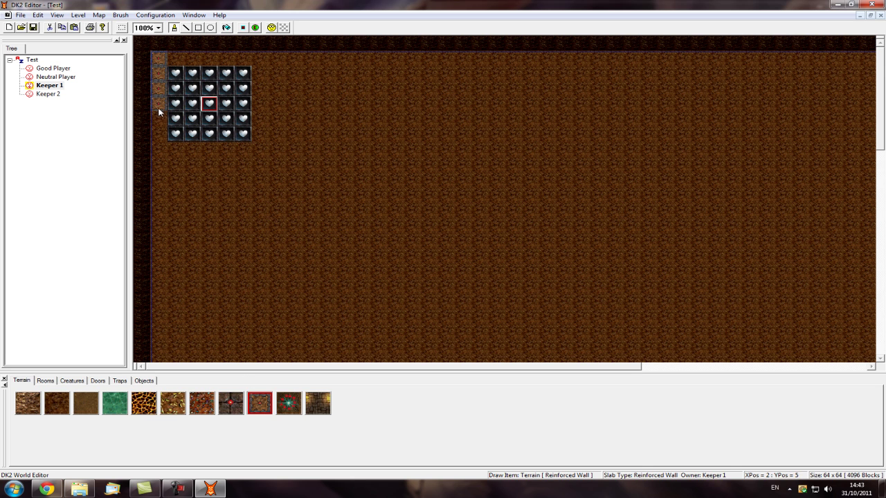
pyautogui.moveTo(158, 150)
pyautogui.mouseDown()
pyautogui.moveTo(257, 153)
pyautogui.moveTo(261, 61)
pyautogui.moveTo(174, 61)
pyautogui.mouseUp()
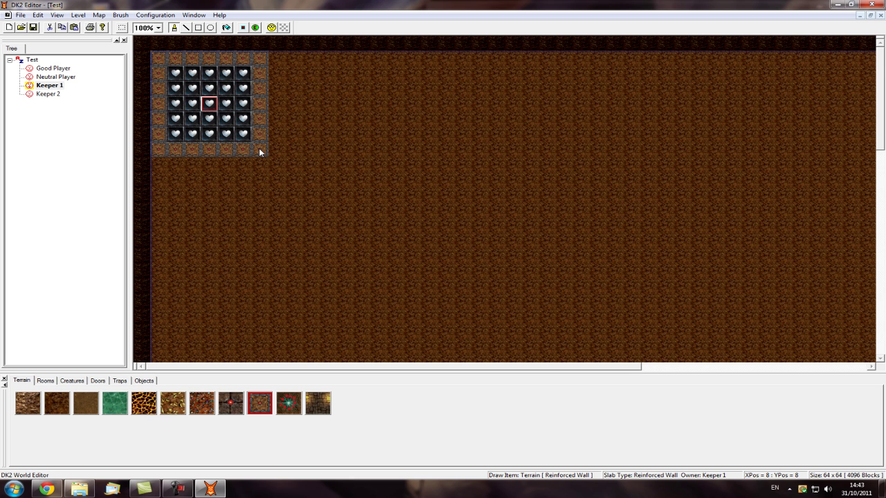
# - Place two Portals near the Dungeon Heart, one below it centred on block 5, 11 and one beside it centred on block 11, 5
pyautogui.click(45, 381)
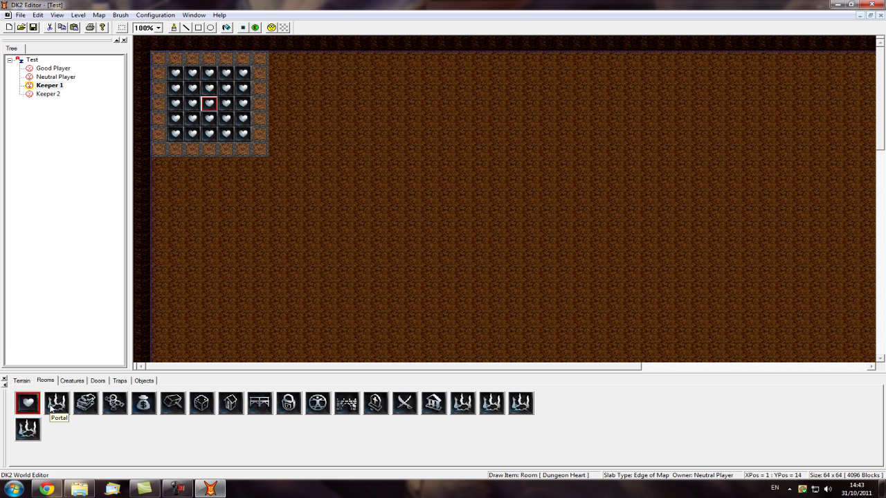
pyautogui.click(56, 404)
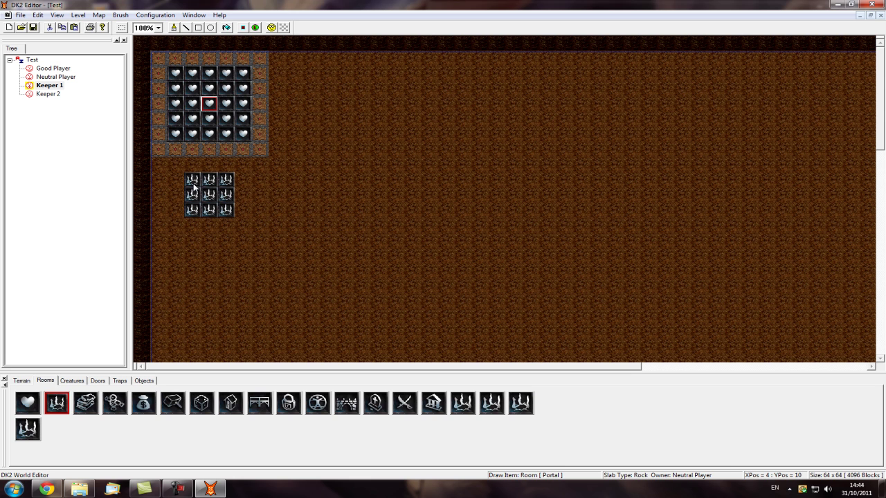
pyautogui.click(232, 217)
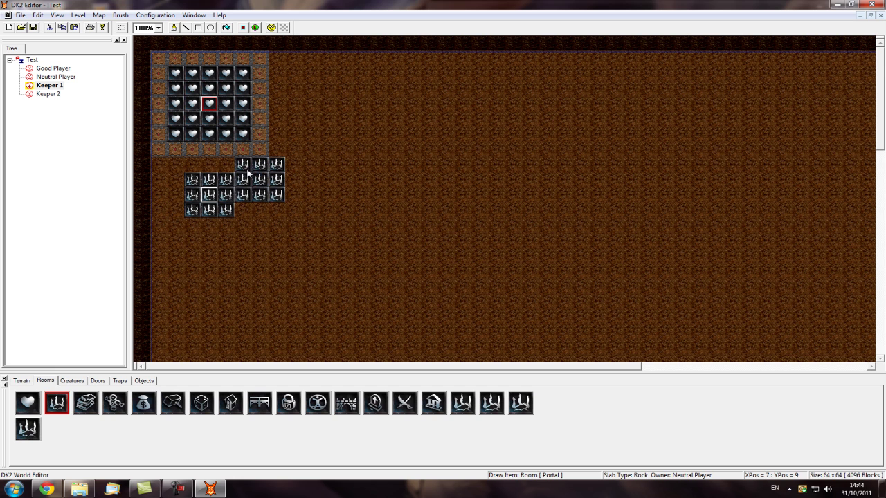
pyautogui.moveTo(248, 173); pyautogui.dragTo(299, 97)
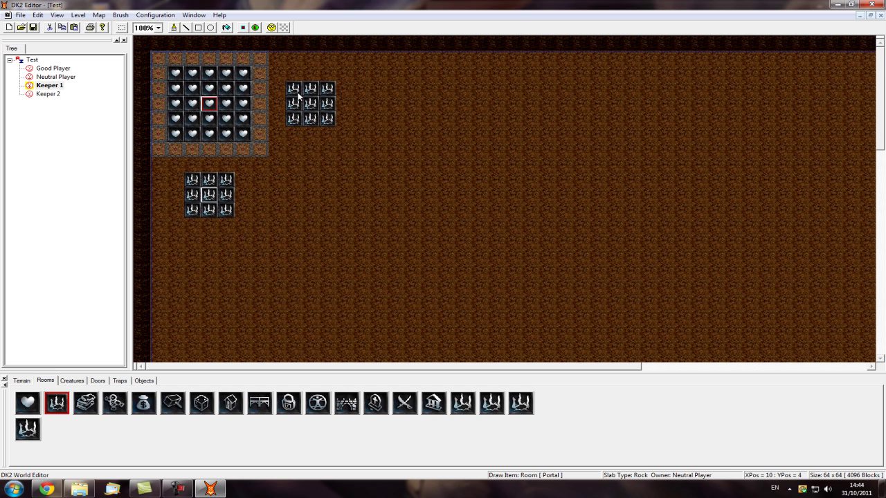
pyautogui.click(298, 97)
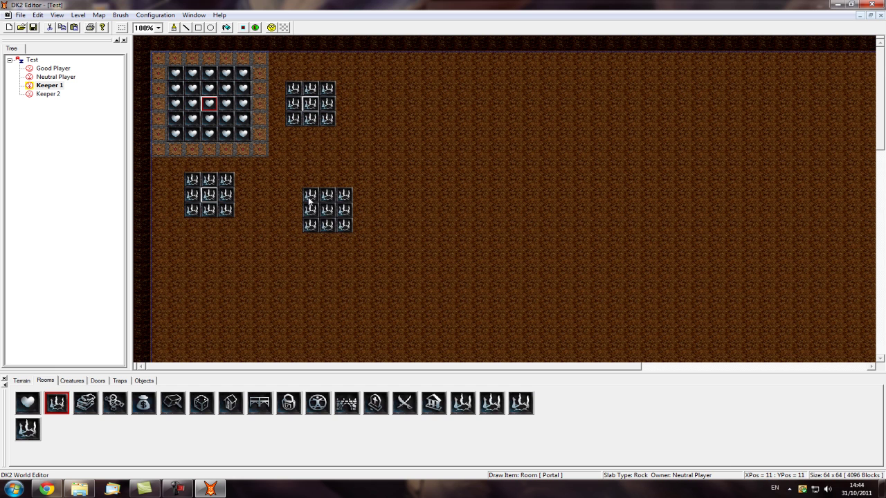
# - Paint Rock over the stray Portal tiles at the map's left edge below the rooms
pyautogui.click(24, 381)
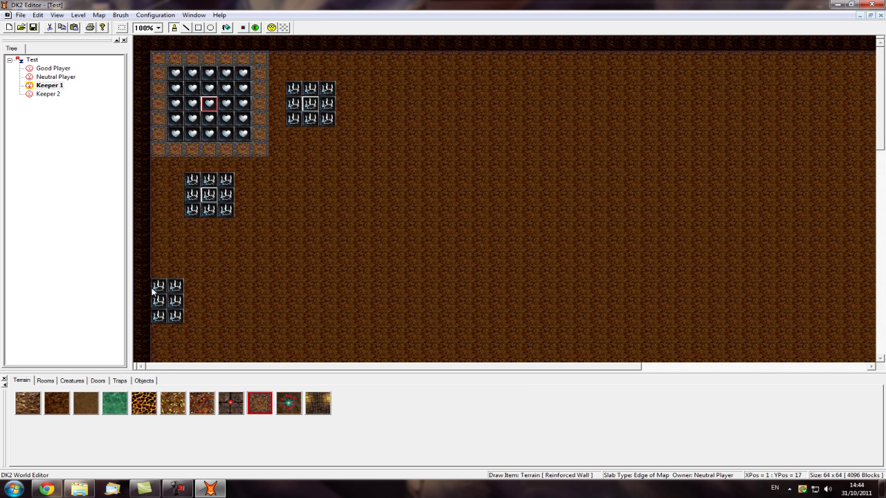
pyautogui.click(58, 402)
pyautogui.moveTo(158, 279)
pyautogui.mouseDown()
pyautogui.moveTo(158, 313)
pyautogui.moveTo(164, 321)
pyautogui.moveTo(174, 294)
pyautogui.mouseUp()
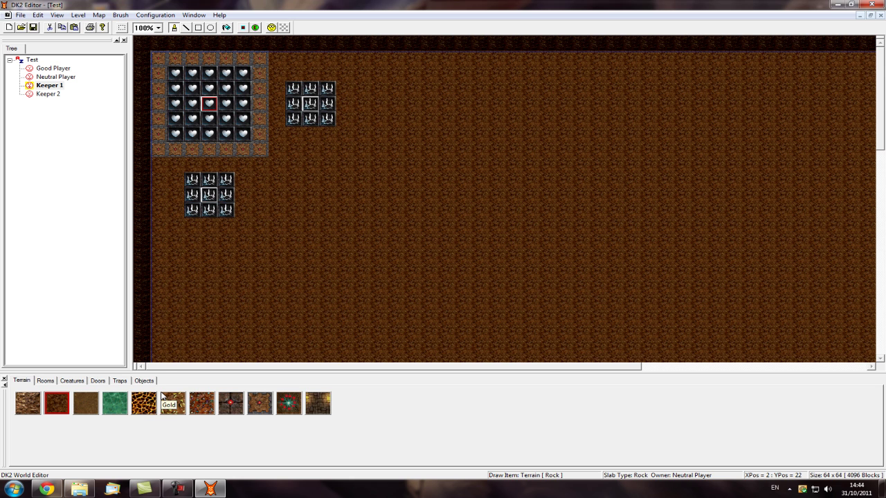
# - Surround both Portals with a one-block ring of Claimed Path and enclose each area with Reinforced Wall
pyautogui.click(235, 402)
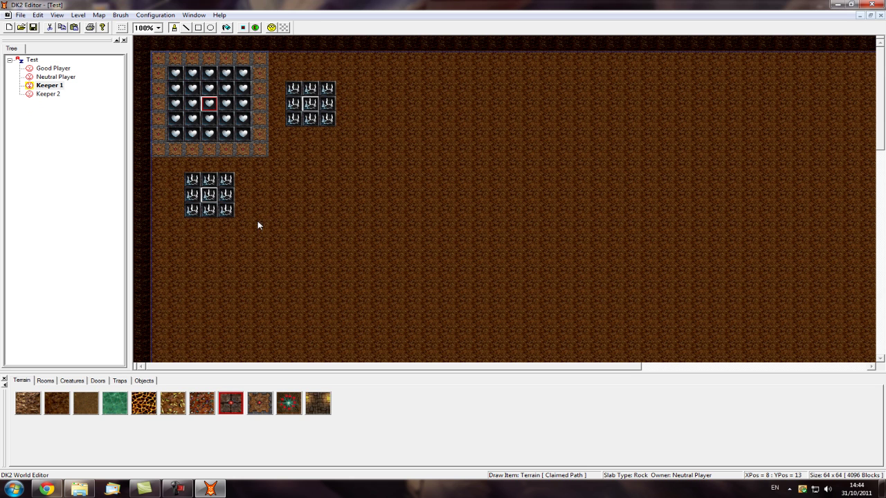
pyautogui.moveTo(174, 167)
pyautogui.mouseDown()
pyautogui.moveTo(246, 168)
pyautogui.moveTo(248, 177)
pyautogui.moveTo(249, 227)
pyautogui.moveTo(176, 227)
pyautogui.mouseUp()
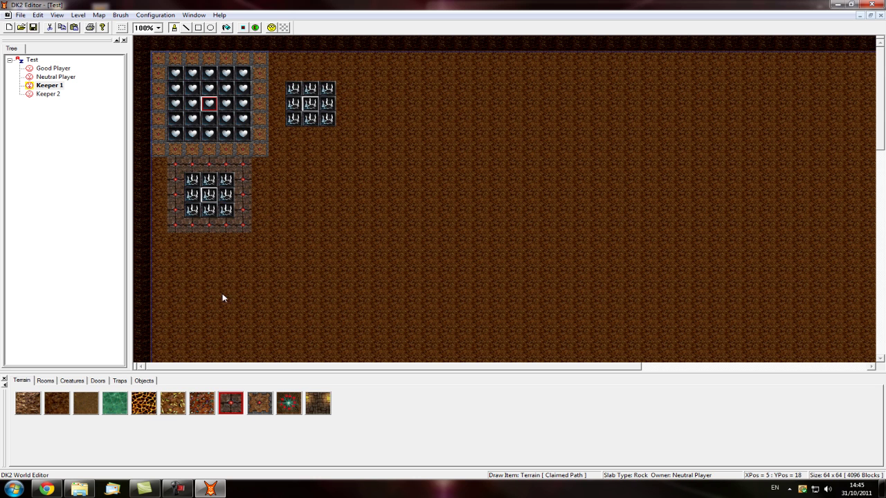
pyautogui.moveTo(276, 141); pyautogui.dragTo(277, 117)
pyautogui.moveTo(282, 75)
pyautogui.mouseDown()
pyautogui.moveTo(346, 79)
pyautogui.moveTo(347, 133)
pyautogui.moveTo(298, 135)
pyautogui.moveTo(311, 147)
pyautogui.moveTo(304, 137)
pyautogui.moveTo(264, 161)
pyautogui.moveTo(263, 240)
pyautogui.moveTo(163, 242)
pyautogui.moveTo(153, 166)
pyautogui.moveTo(360, 147)
pyautogui.moveTo(360, 64)
pyautogui.moveTo(280, 61)
pyautogui.mouseUp()
pyautogui.click(266, 409)
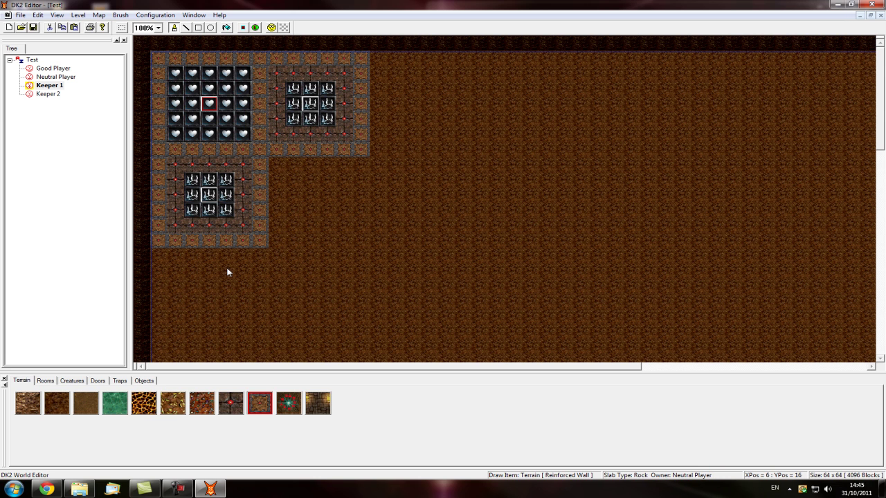
# - Open the Dungeon Heart's walls towards both Portals by painting Claimed Path on blocks 5, 8 and 8, 5
pyautogui.click(230, 407)
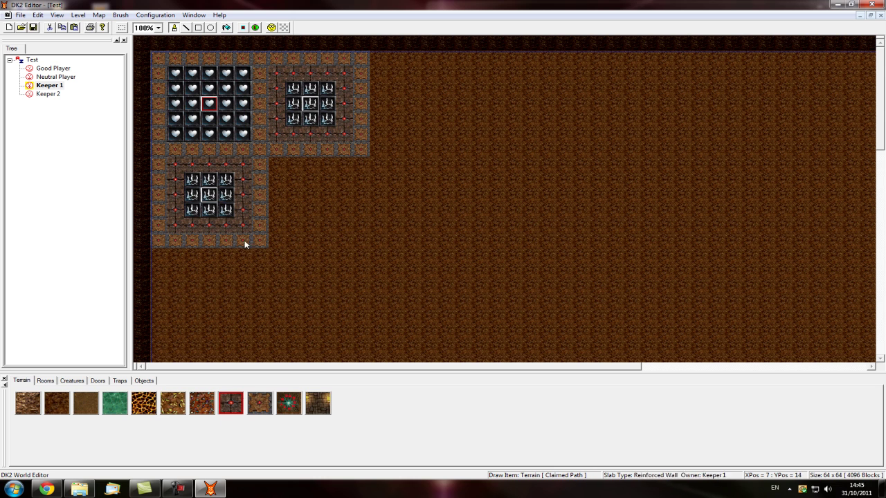
pyautogui.click(212, 156)
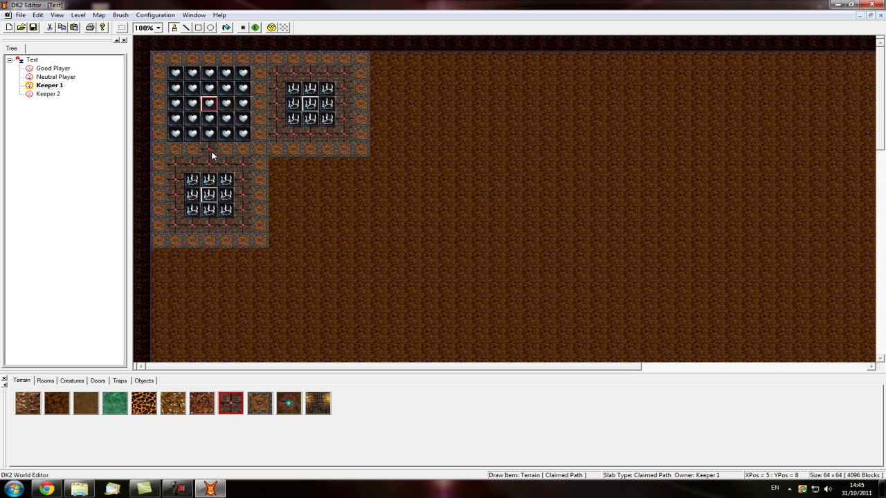
pyautogui.click(264, 106)
# - Place one Gems block beyond each Portal area, at blocks 5, 16 and 16, 5
pyautogui.click(167, 408)
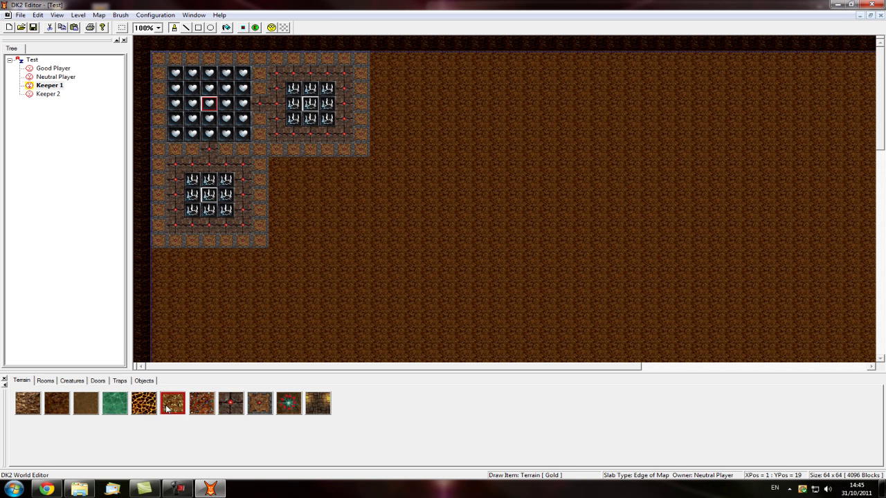
pyautogui.click(202, 409)
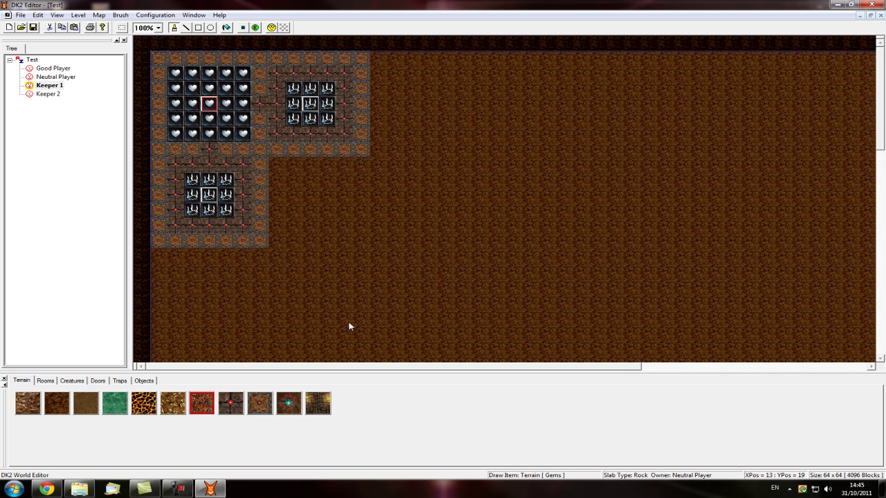
pyautogui.click(211, 274)
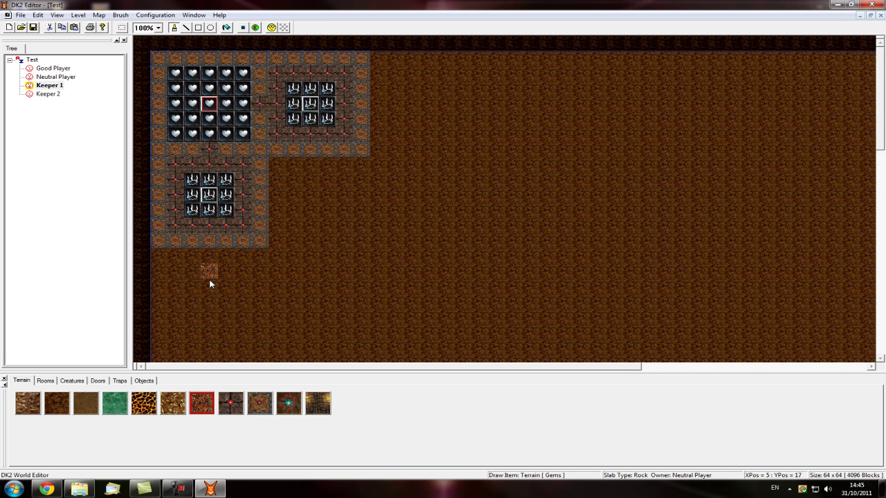
pyautogui.click(395, 105)
# - Surround both Gems blocks with a ring of Claimed Path and paint Rock over the excess path block
pyautogui.click(231, 404)
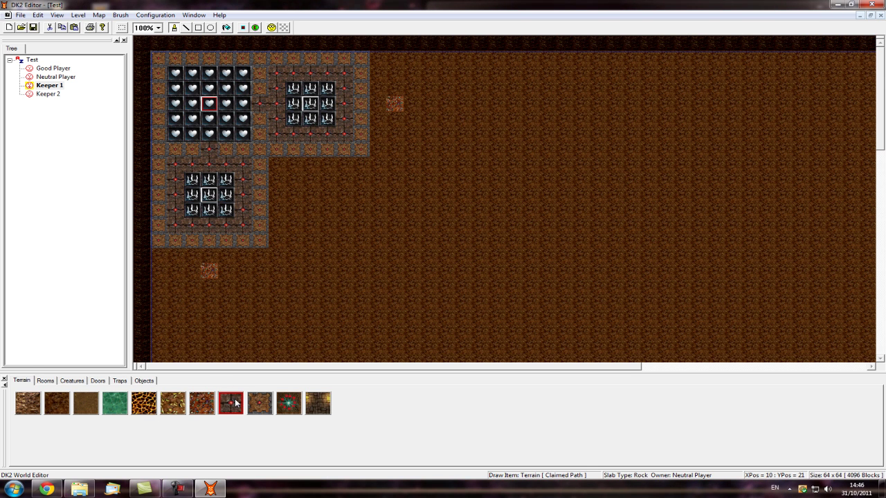
pyautogui.moveTo(198, 255)
pyautogui.mouseDown()
pyautogui.moveTo(226, 257)
pyautogui.moveTo(225, 290)
pyautogui.moveTo(209, 290)
pyautogui.moveTo(191, 270)
pyautogui.mouseUp()
pyautogui.moveTo(390, 89)
pyautogui.mouseDown()
pyautogui.moveTo(436, 89)
pyautogui.moveTo(415, 96)
pyautogui.moveTo(416, 119)
pyautogui.moveTo(388, 120)
pyautogui.moveTo(382, 109)
pyautogui.moveTo(416, 96)
pyautogui.mouseUp()
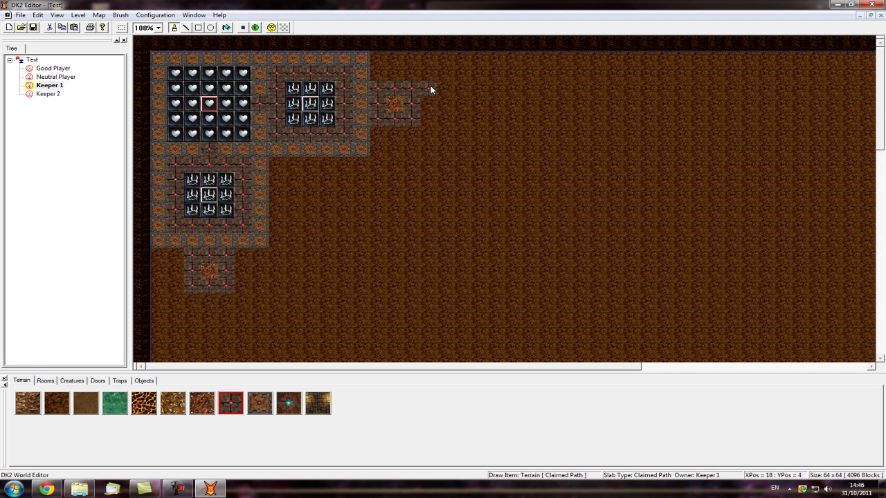
pyautogui.click(64, 412)
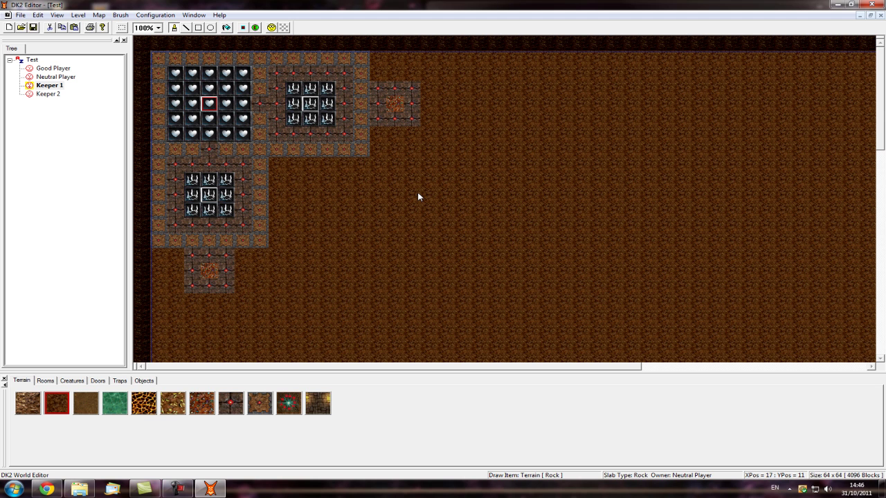
# - Enclose the Claimed Path around both Gems blocks with Reinforced Wall
pyautogui.click(261, 405)
pyautogui.moveTo(247, 257); pyautogui.dragTo(244, 290)
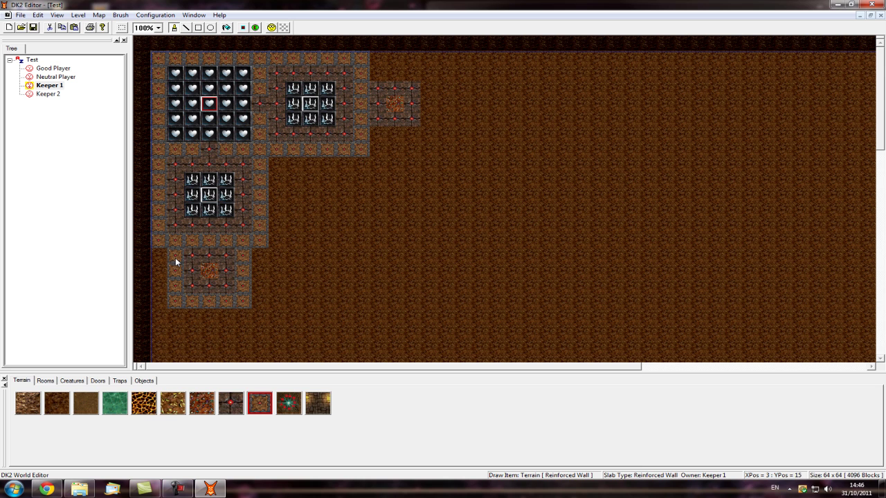
pyautogui.click(382, 134)
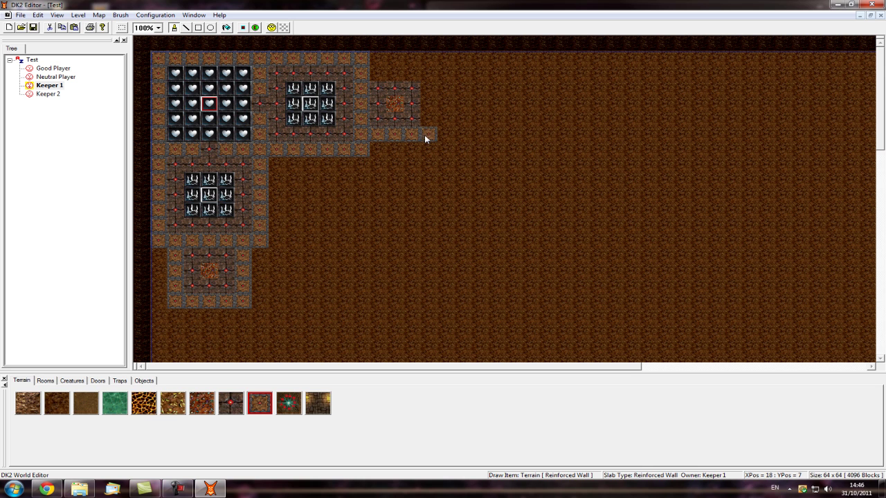
pyautogui.moveTo(425, 138)
pyautogui.mouseDown()
pyautogui.moveTo(425, 75)
pyautogui.moveTo(385, 71)
pyautogui.mouseUp()
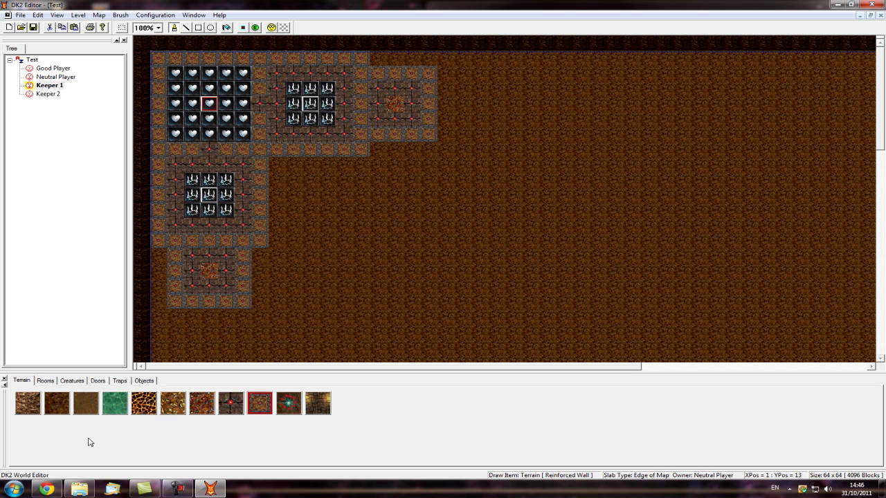
# - Cover the path and wall around the Gems block at 16, 5 with Rock, and open the other Gems area with Claimed Path at block 5, 14
pyautogui.click(62, 407)
pyautogui.moveTo(375, 130)
pyautogui.mouseDown()
pyautogui.moveTo(423, 139)
pyautogui.moveTo(426, 69)
pyautogui.moveTo(378, 70)
pyautogui.moveTo(378, 127)
pyautogui.moveTo(420, 124)
pyautogui.moveTo(403, 90)
pyautogui.mouseUp()
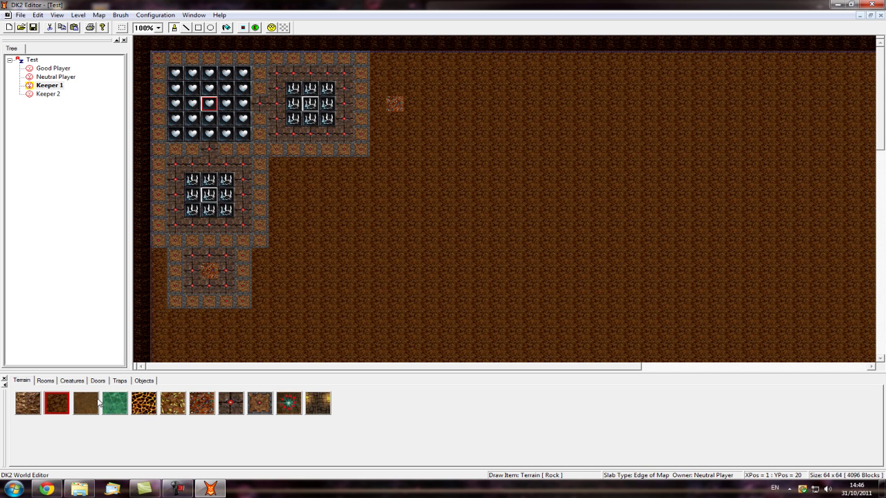
pyautogui.click(224, 406)
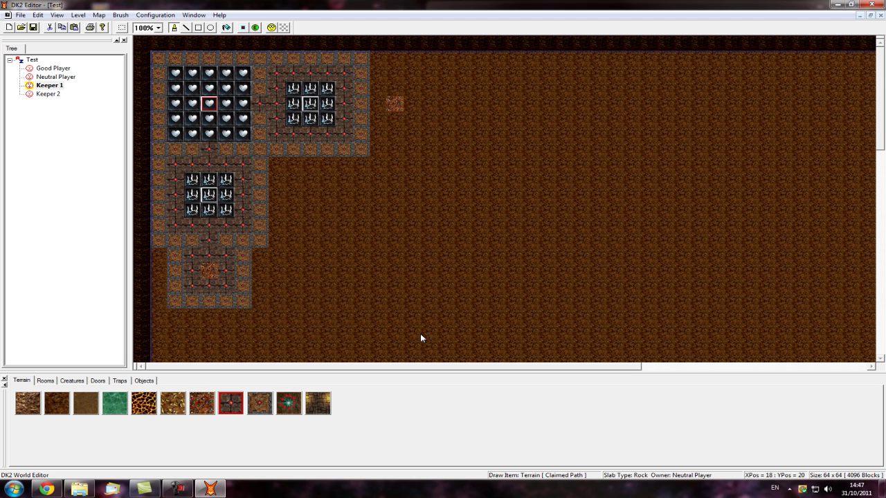
# - Save the level without including the Global Type data
pyautogui.hotkey('ctrl', 's')
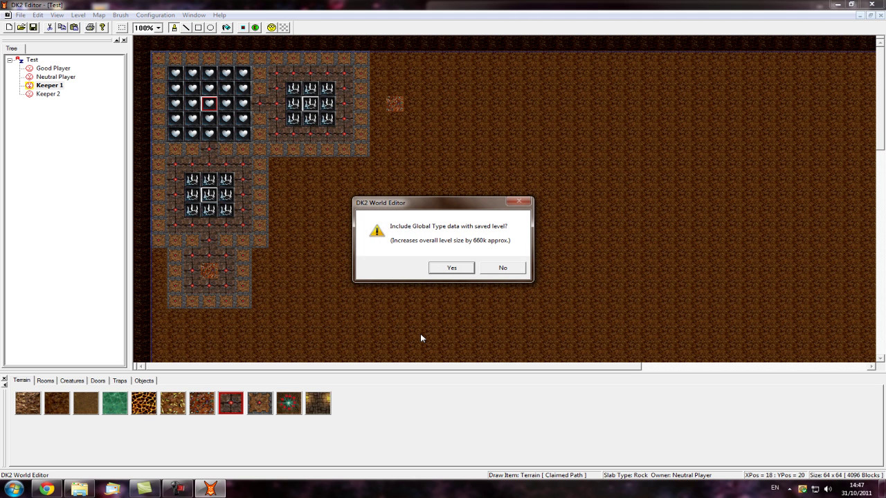
pyautogui.moveTo(488, 204); pyautogui.dragTo(796, 65)
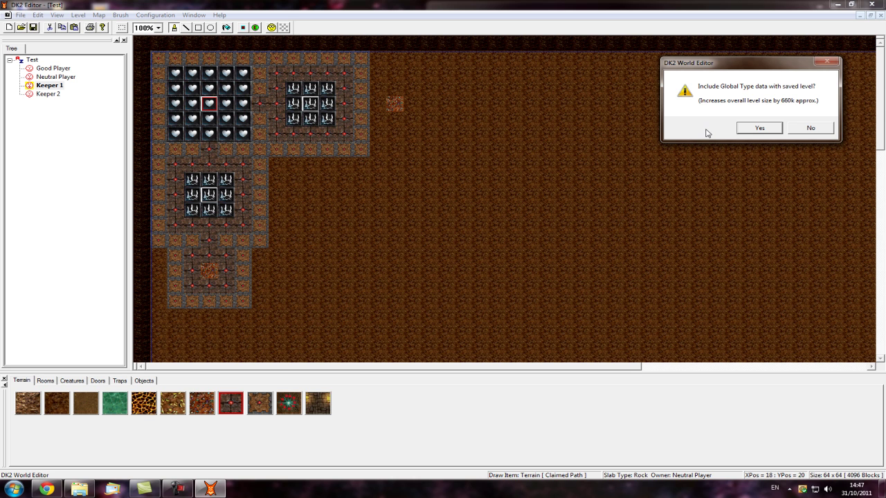
pyautogui.moveTo(725, 70); pyautogui.dragTo(458, 191)
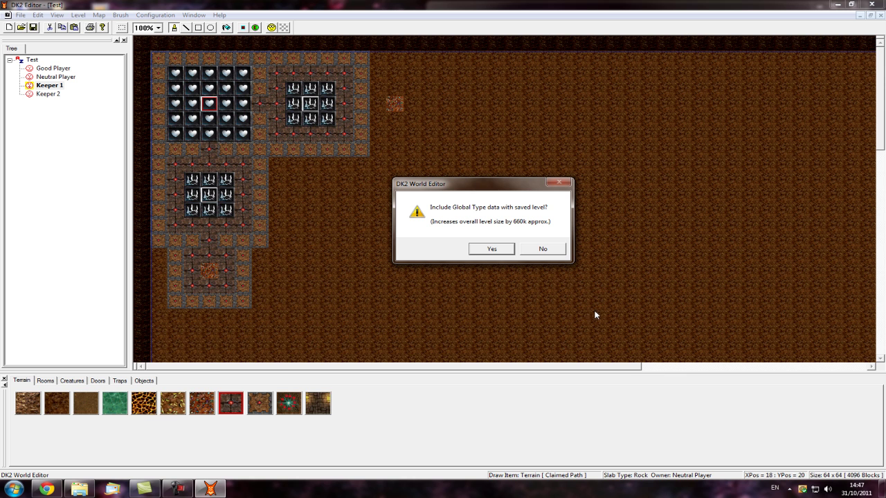
pyautogui.click(555, 255)
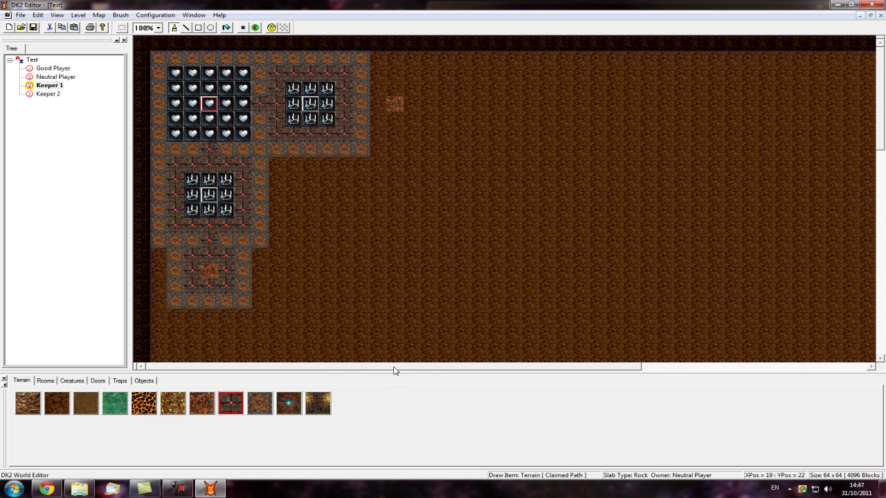
# - Place Keeper 2's Dungeon Heart near the map's southeast corner, with its first block at 58, 58
pyautogui.moveTo(394, 367); pyautogui.dragTo(357, 370)
pyautogui.moveTo(376, 367); pyautogui.dragTo(800, 368)
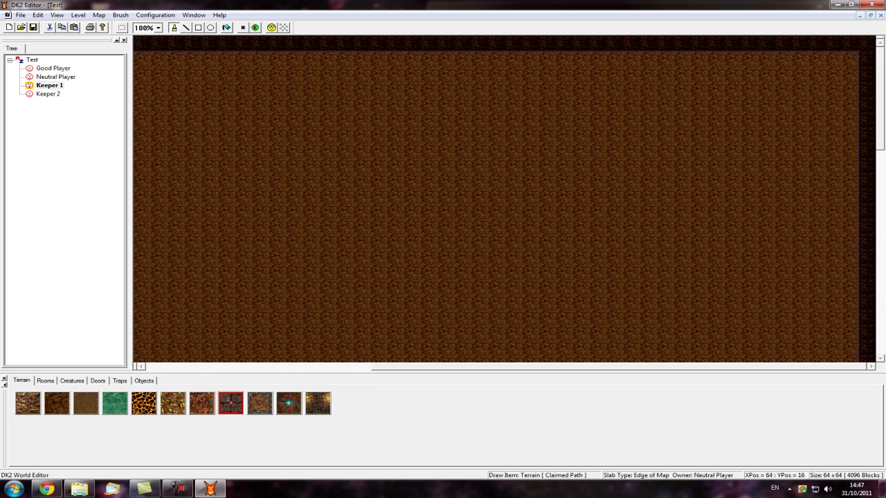
pyautogui.click(158, 27)
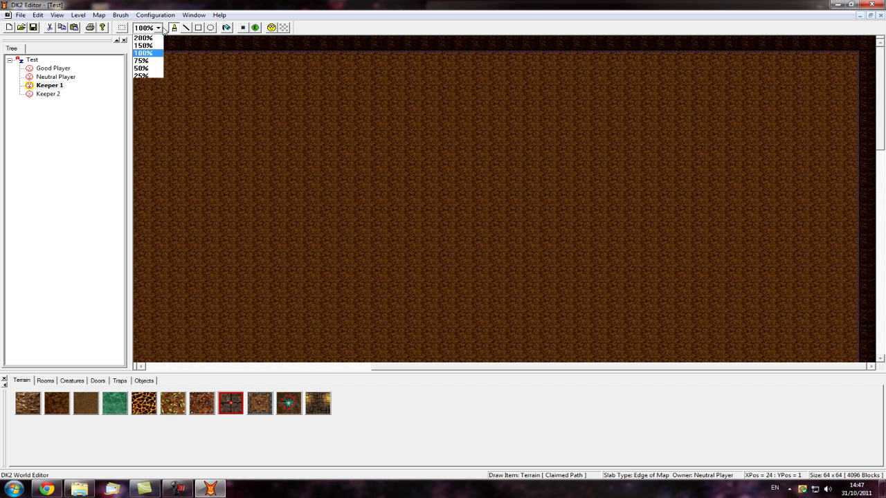
pyautogui.click(158, 76)
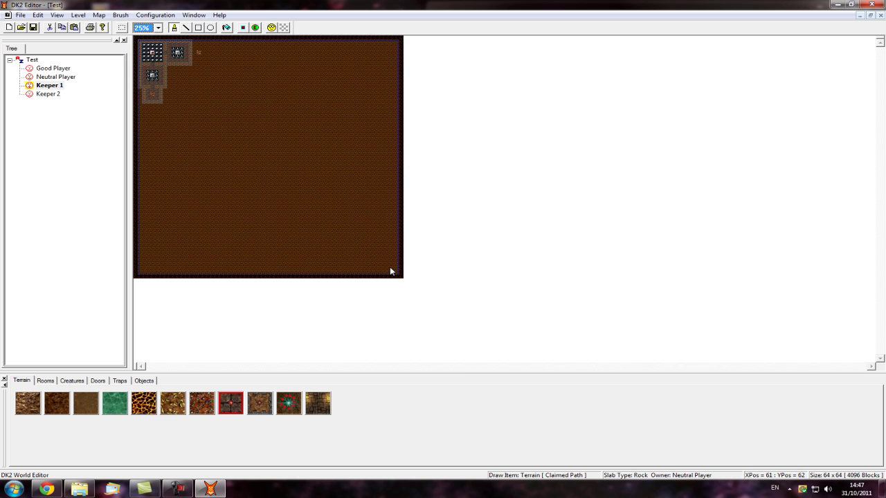
pyautogui.click(152, 28)
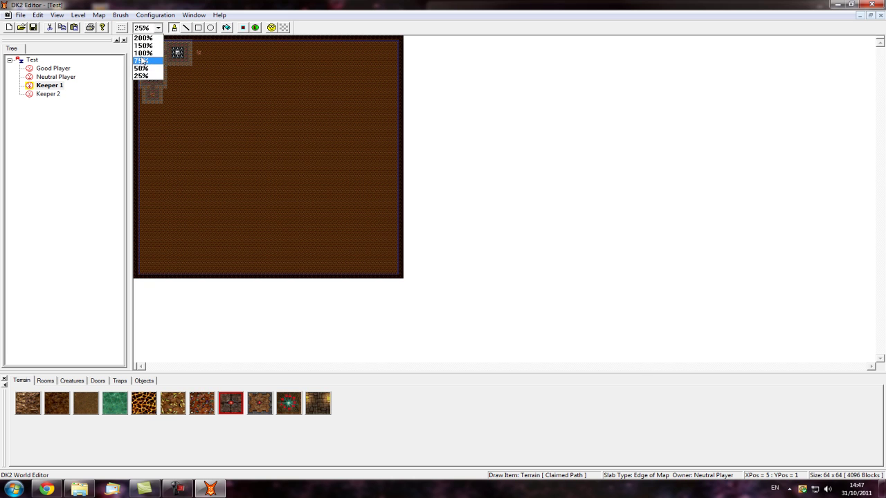
pyautogui.click(144, 53)
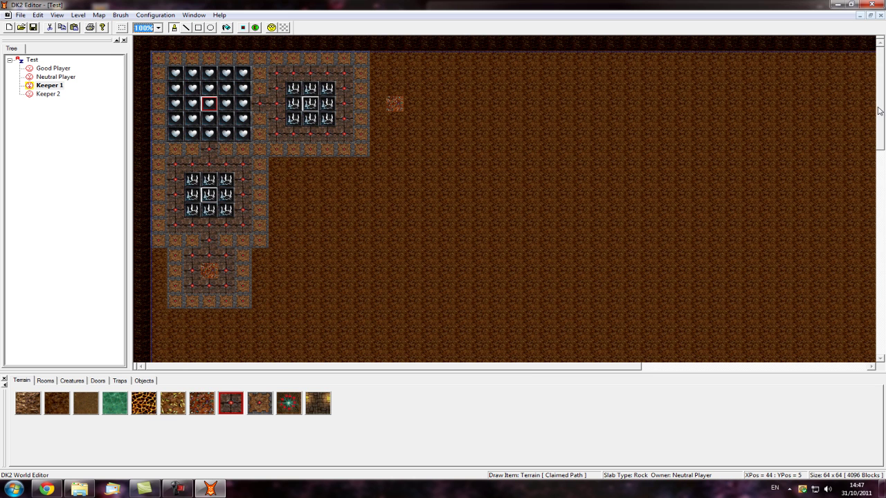
pyautogui.moveTo(879, 111); pyautogui.dragTo(880, 331)
pyautogui.moveTo(438, 368); pyautogui.dragTo(744, 368)
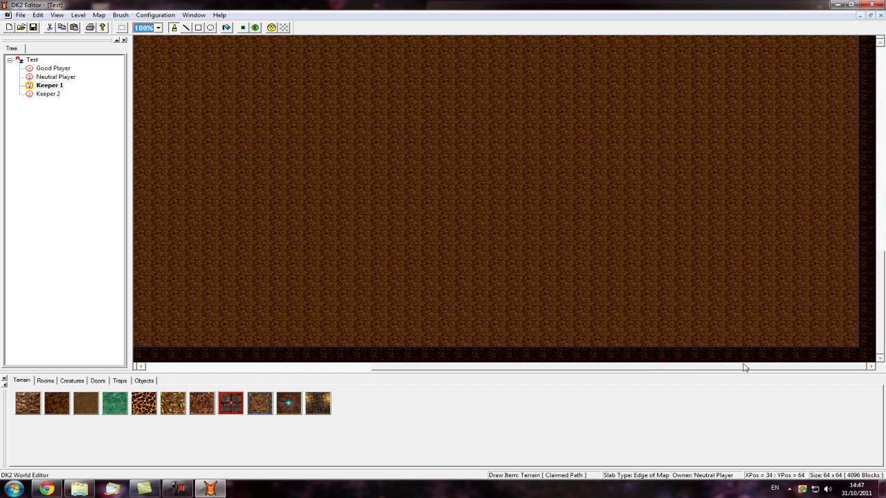
pyautogui.click(41, 94)
pyautogui.click(45, 381)
pyautogui.click(56, 403)
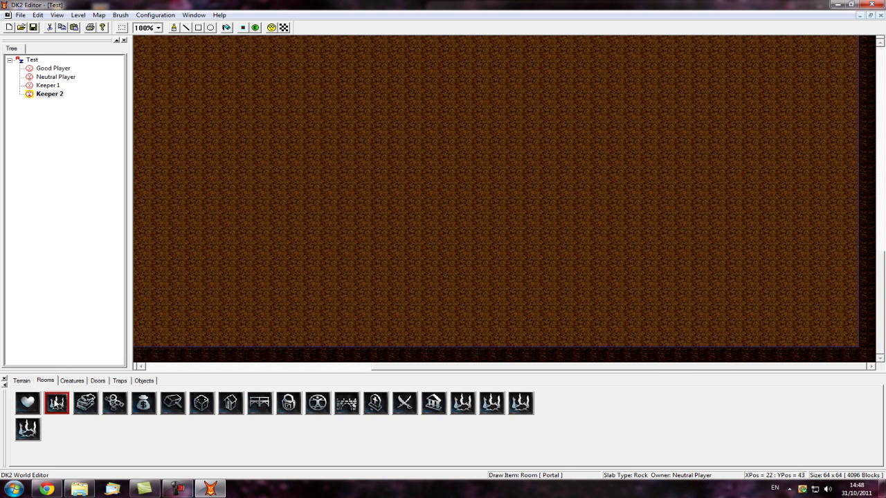
pyautogui.click(27, 403)
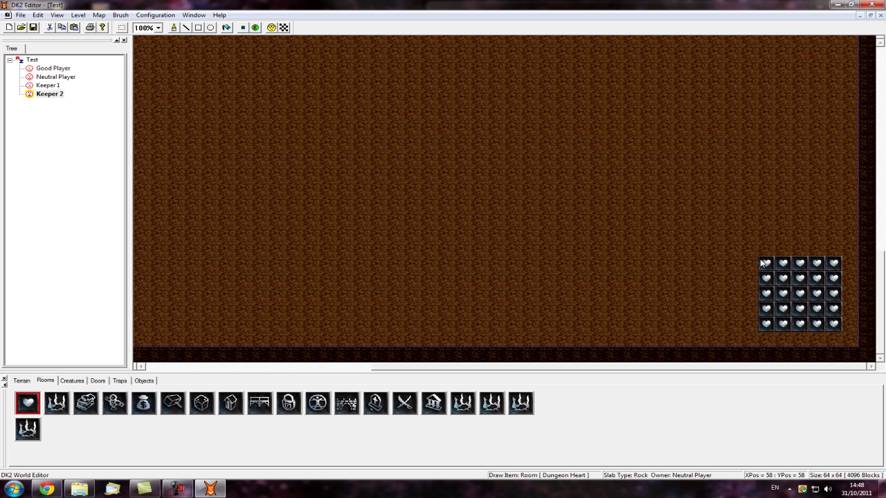
pyautogui.click(761, 263)
# - Compare the Claimed Path and Reinforced Wall tiles of Keeper 1 and Keeper 2
pyautogui.click(72, 382)
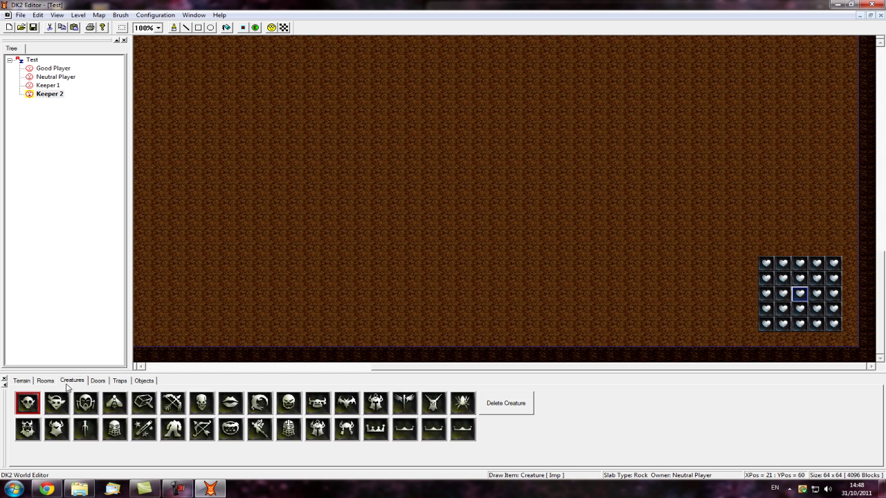
pyautogui.click(45, 381)
pyautogui.click(21, 381)
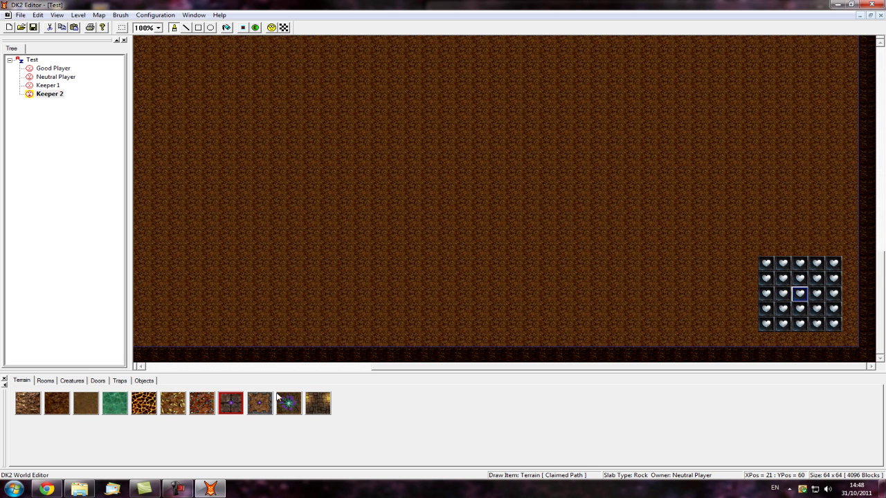
pyautogui.click(259, 407)
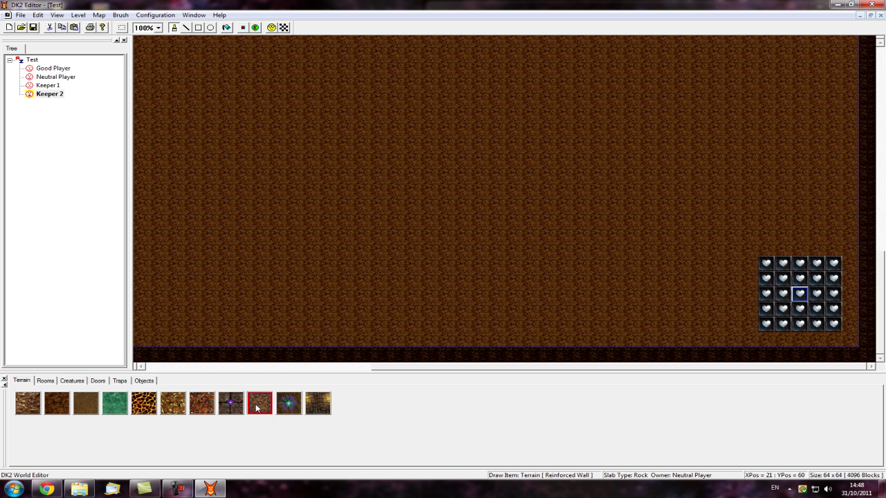
pyautogui.click(234, 410)
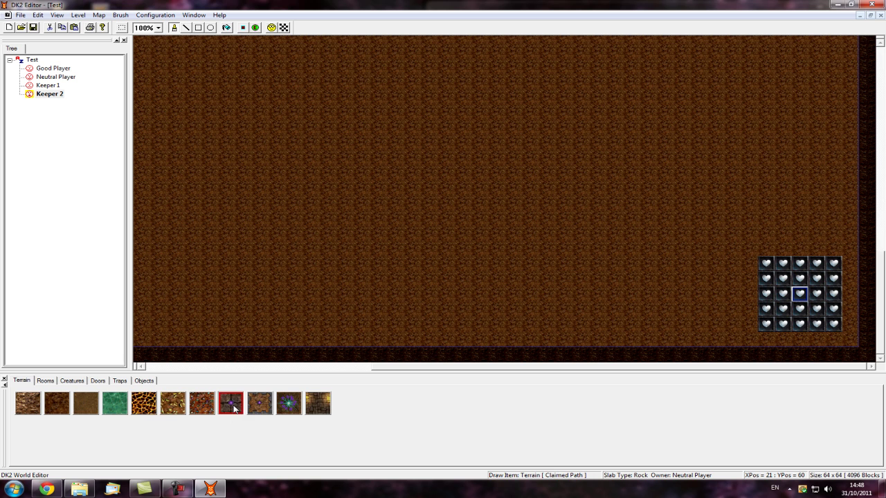
pyautogui.click(45, 85)
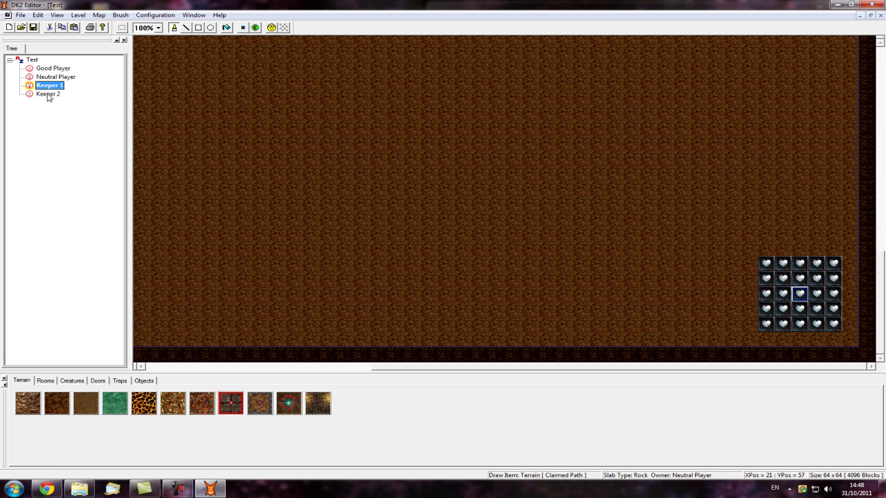
pyautogui.click(49, 95)
pyautogui.click(49, 86)
pyautogui.click(49, 94)
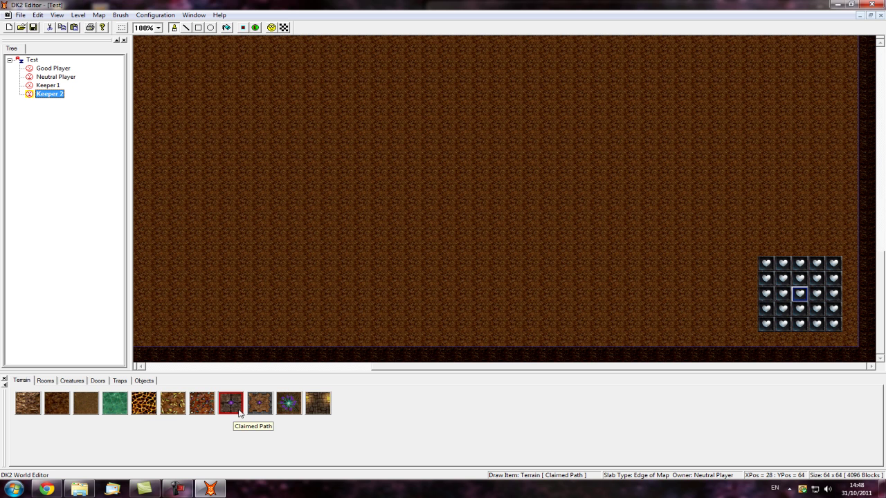
# - Enclose Keeper 2's Dungeon Heart with Reinforced Wall, with Claimed Path openings at the middle of its west and north sides
pyautogui.click(260, 402)
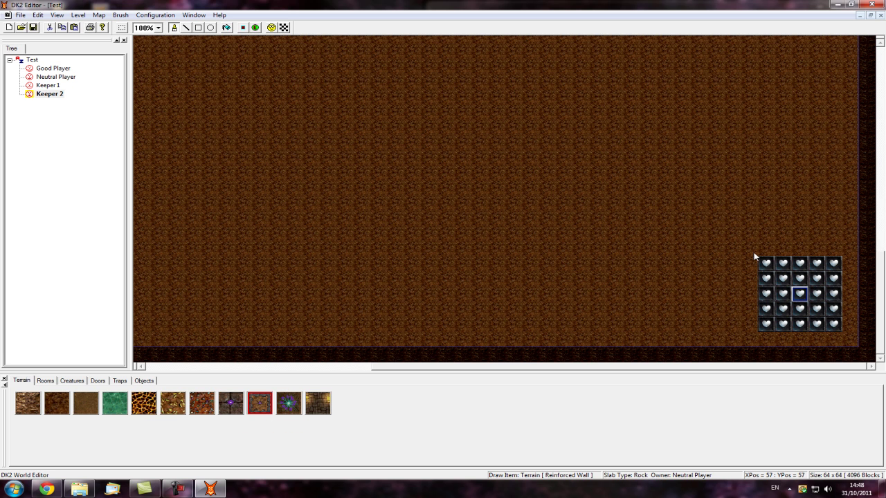
pyautogui.moveTo(755, 256); pyautogui.dragTo(750, 273)
pyautogui.moveTo(743, 310)
pyautogui.mouseDown()
pyautogui.moveTo(753, 338)
pyautogui.moveTo(772, 344)
pyautogui.moveTo(855, 340)
pyautogui.moveTo(854, 252)
pyautogui.moveTo(761, 249)
pyautogui.mouseUp()
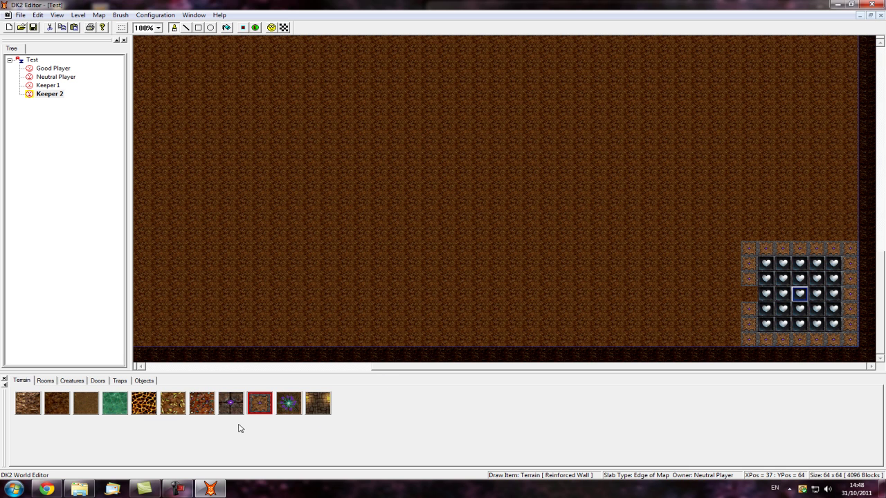
pyautogui.click(231, 402)
pyautogui.click(751, 295)
pyautogui.click(800, 251)
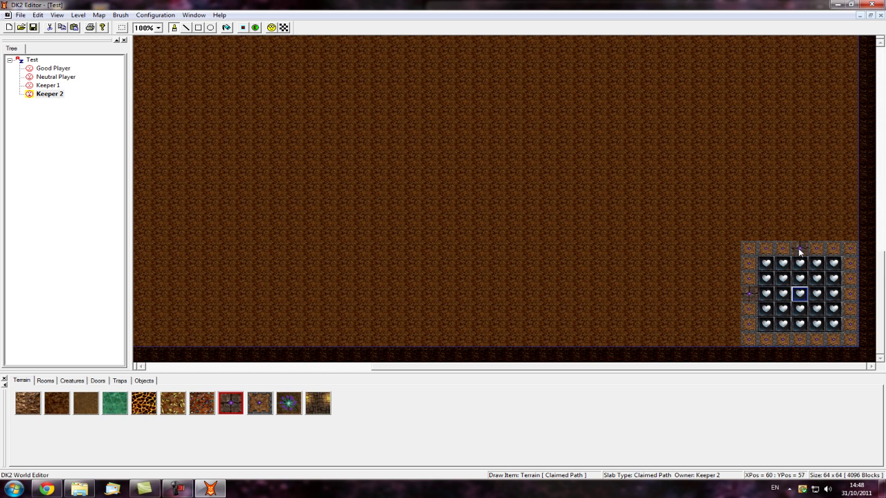
# - Place one Portal north and one west of Keeper 2's Dungeon Heart, aligned with the openings, undoing the Portal that overlaps the heart
pyautogui.click(47, 382)
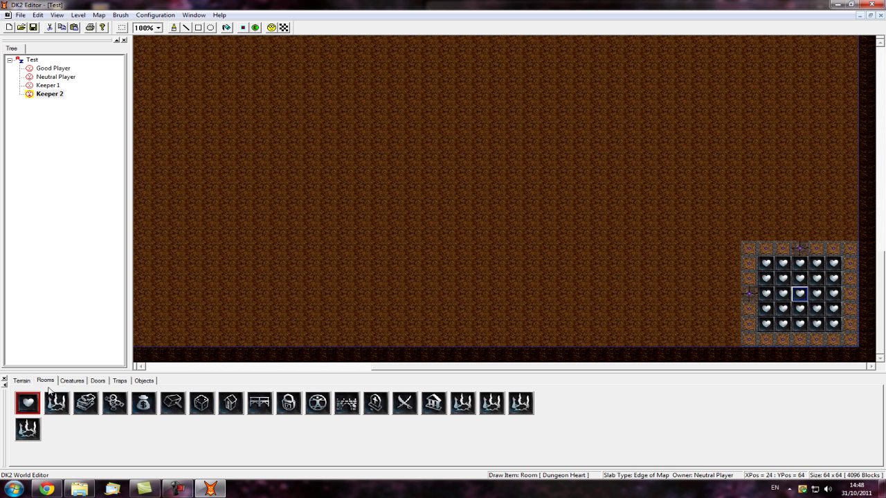
pyautogui.click(57, 403)
pyautogui.click(800, 202)
pyautogui.click(766, 248)
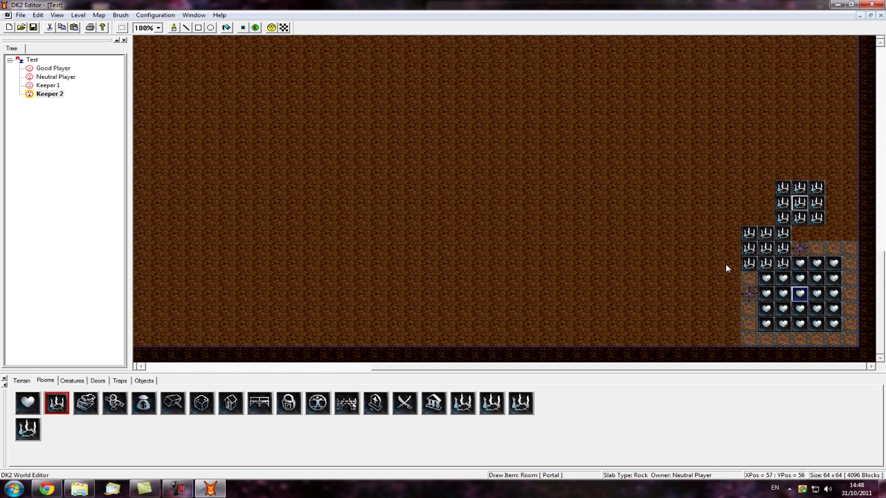
pyautogui.hotkey('ctrl', 'z')
pyautogui.click(681, 276)
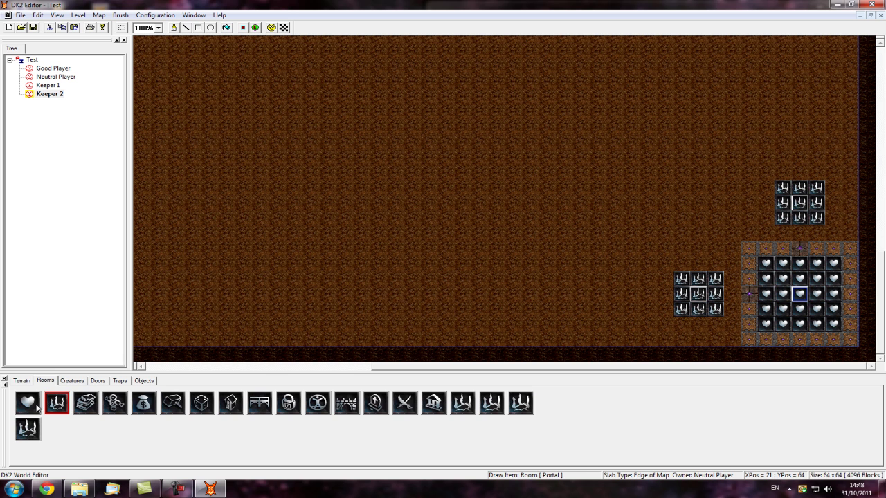
# - Surround both of Keeper 2's Portals with a ring of Claimed Path and enclose the rings with Reinforced Wall
pyautogui.click(21, 381)
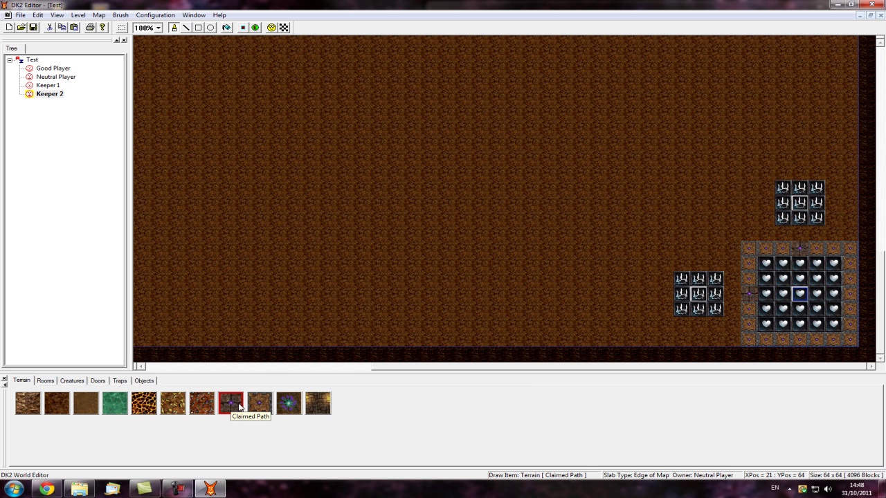
pyautogui.moveTo(734, 259)
pyautogui.mouseDown()
pyautogui.moveTo(734, 324)
pyautogui.moveTo(674, 327)
pyautogui.moveTo(668, 264)
pyautogui.mouseUp()
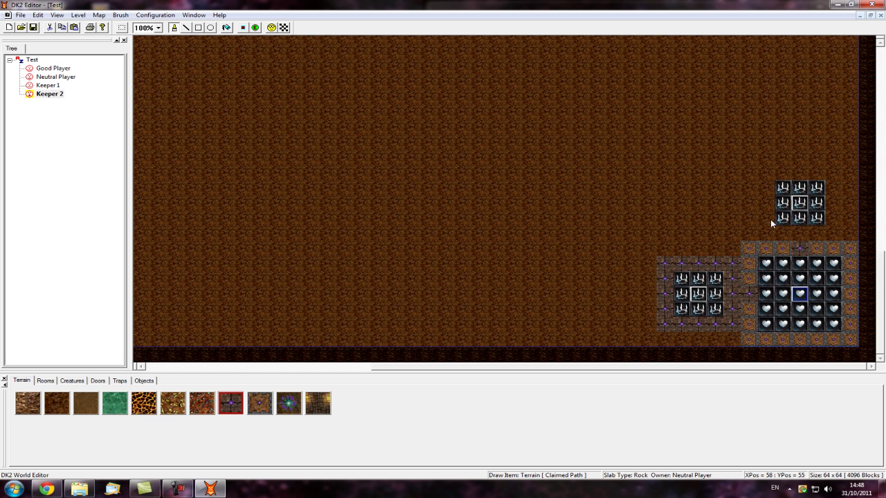
pyautogui.moveTo(766, 233)
pyautogui.mouseDown()
pyautogui.moveTo(799, 238)
pyautogui.moveTo(833, 205)
pyautogui.moveTo(831, 182)
pyautogui.moveTo(771, 178)
pyautogui.moveTo(772, 231)
pyautogui.mouseUp()
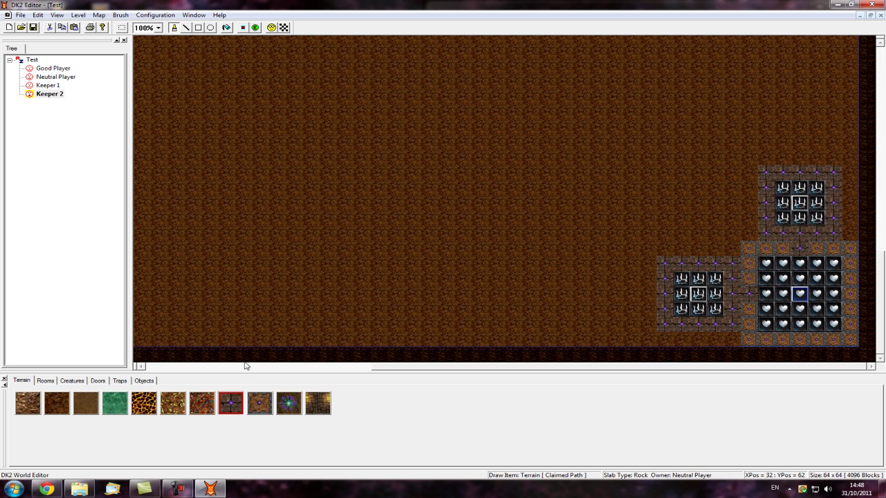
pyautogui.click(259, 404)
pyautogui.moveTo(733, 340)
pyautogui.mouseDown()
pyautogui.moveTo(663, 337)
pyautogui.moveTo(648, 298)
pyautogui.moveTo(653, 254)
pyautogui.moveTo(720, 254)
pyautogui.moveTo(747, 237)
pyautogui.moveTo(753, 169)
pyautogui.moveTo(798, 164)
pyautogui.moveTo(851, 192)
pyautogui.moveTo(850, 237)
pyautogui.mouseUp()
# - Place one Gems block north of the upper Portal area and another west of the lower Portal area
pyautogui.click(201, 404)
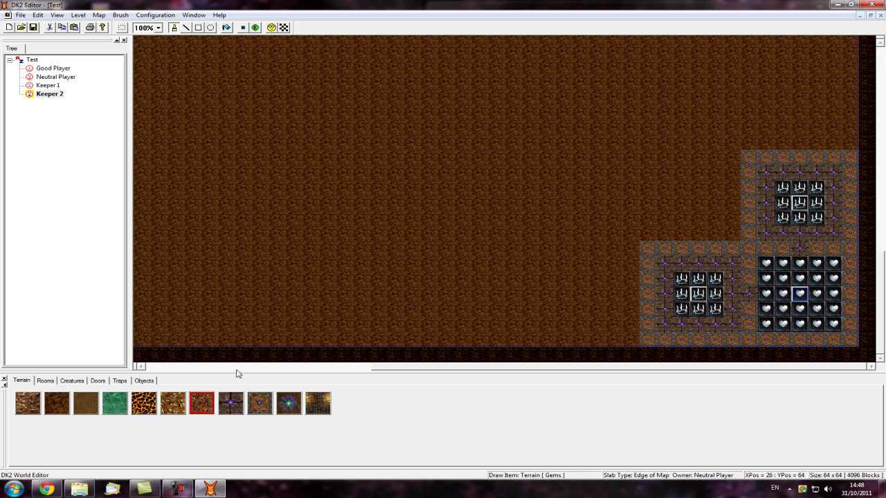
pyautogui.click(799, 127)
pyautogui.click(612, 297)
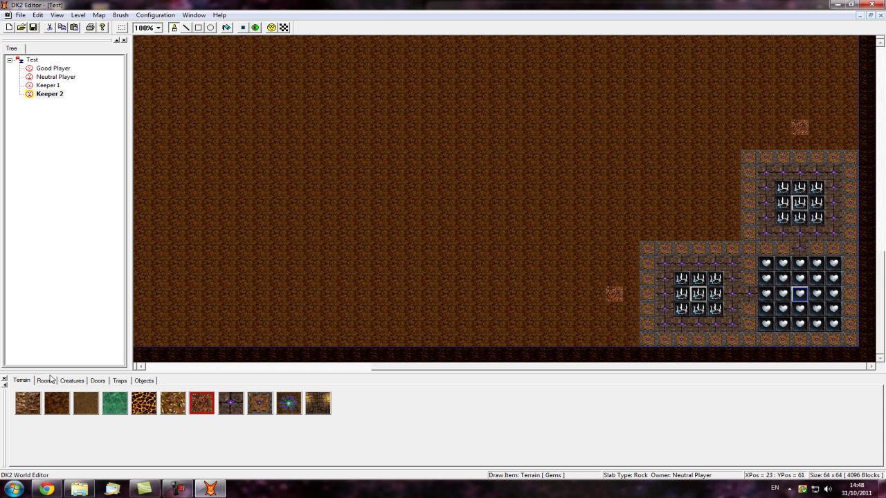
# - Ring Keeper 2's northern Gems block with Claimed Path and Reinforced Wall, and open it to the Portal area with Claimed Path at 60, 51
pyautogui.click(230, 403)
pyautogui.moveTo(776, 111)
pyautogui.mouseDown()
pyautogui.moveTo(783, 129)
pyautogui.moveTo(831, 134)
pyautogui.moveTo(799, 113)
pyautogui.mouseUp()
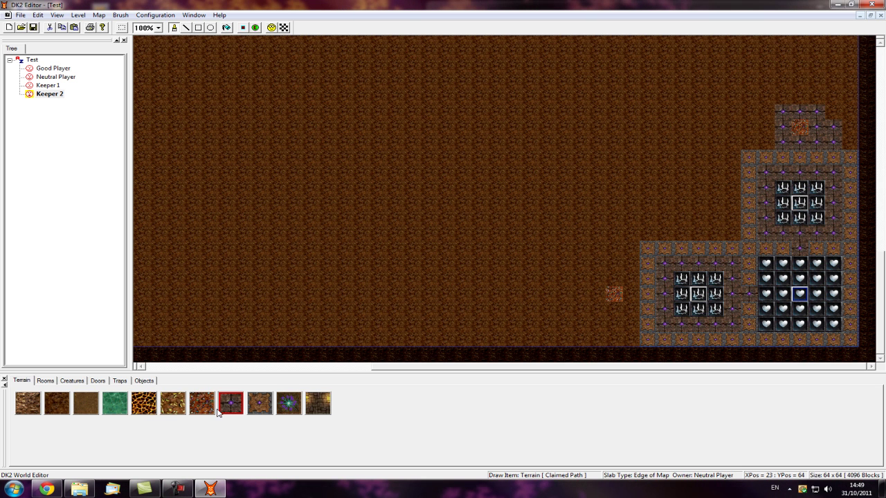
pyautogui.click(262, 405)
pyautogui.click(769, 136)
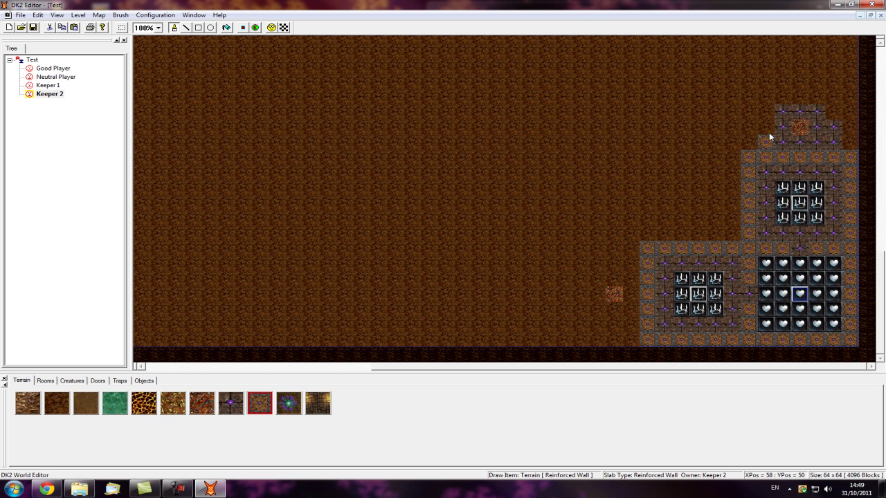
pyautogui.moveTo(772, 99)
pyautogui.mouseDown()
pyautogui.moveTo(819, 99)
pyautogui.moveTo(835, 114)
pyautogui.moveTo(835, 139)
pyautogui.mouseUp()
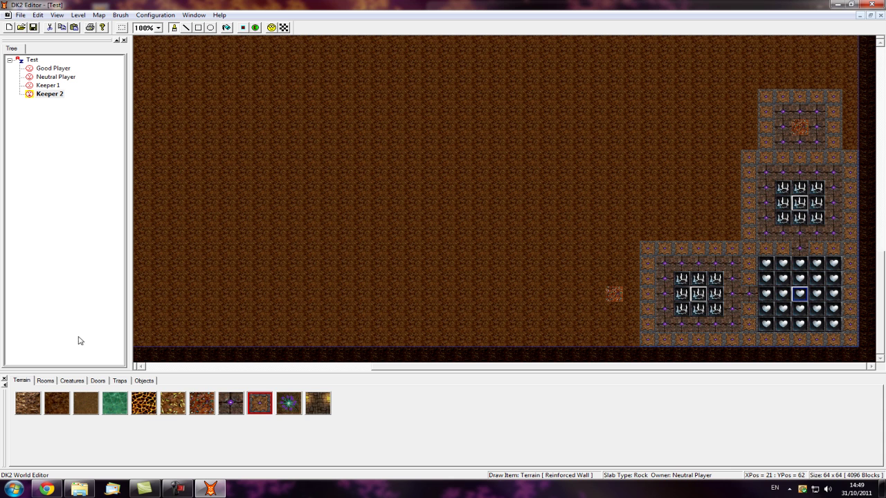
pyautogui.click(240, 407)
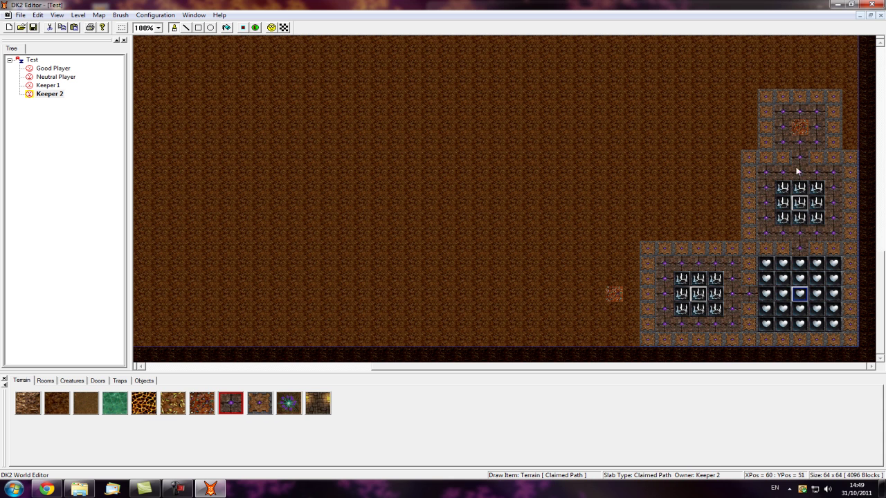
pyautogui.moveTo(743, 368); pyautogui.dragTo(451, 368)
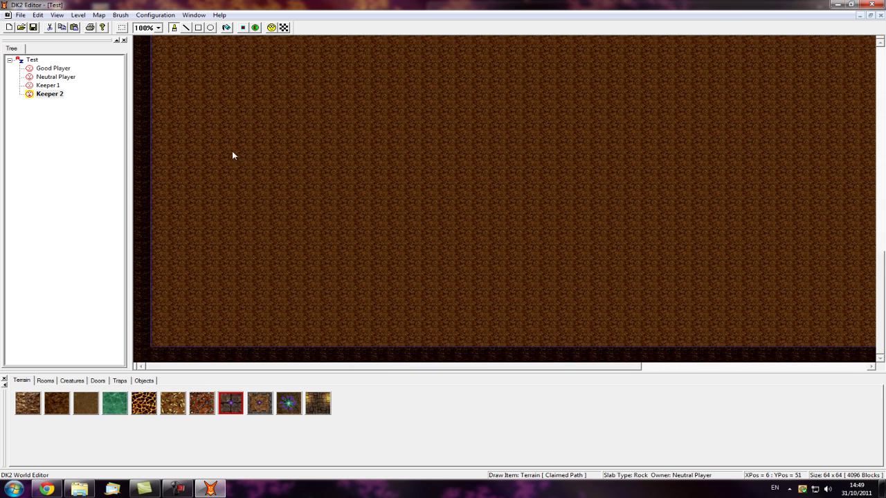
pyautogui.scroll(10, 231, 153)
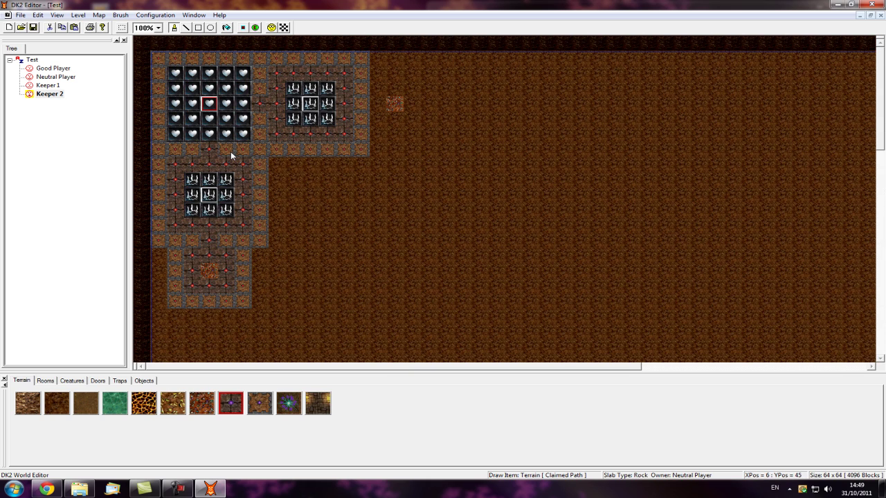
pyautogui.scroll(-10, 230, 152)
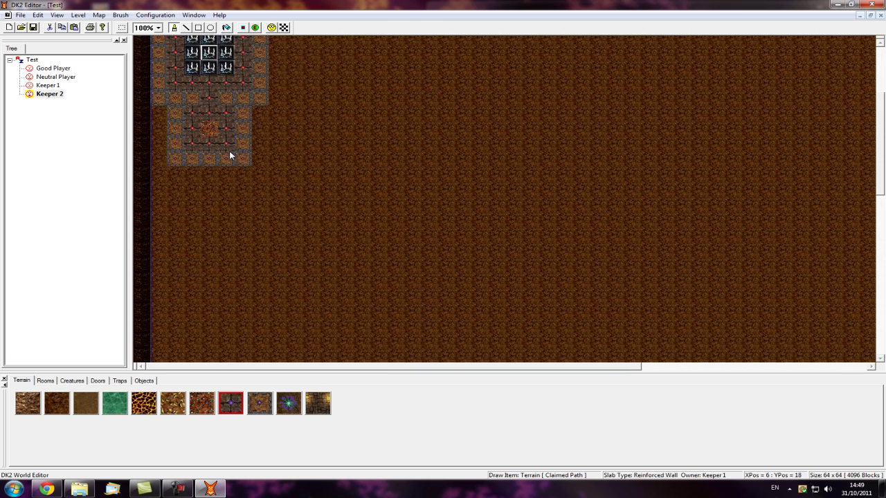
pyautogui.scroll(10, 229, 159)
pyautogui.scroll(1, 229, 159)
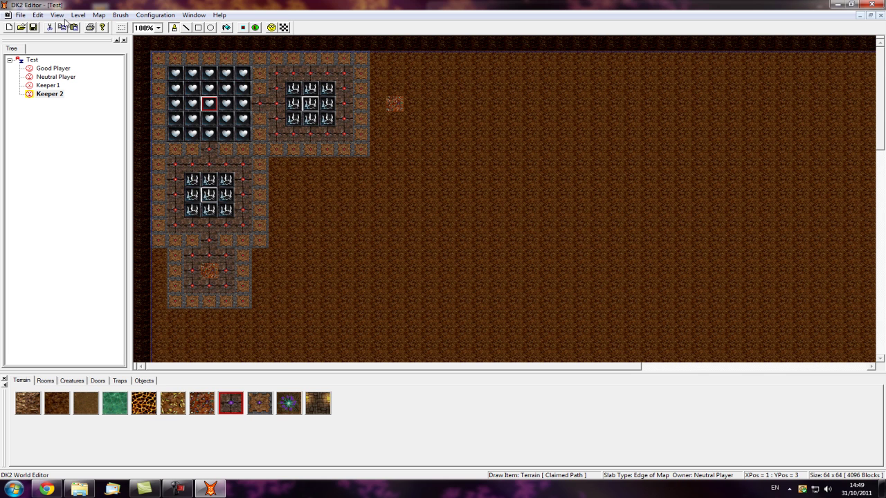
# - Save the level as Test in the maps folder with Global Type data included, and close the level editor and its folder window
pyautogui.click(21, 15)
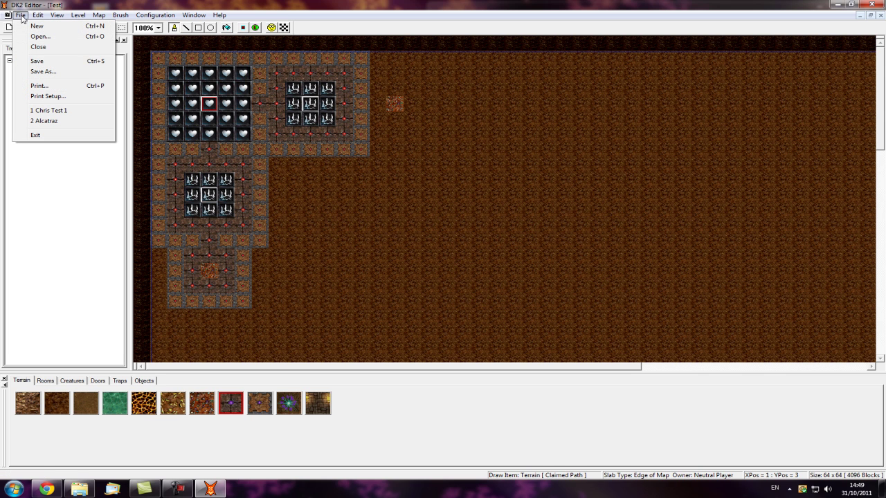
pyautogui.click(43, 72)
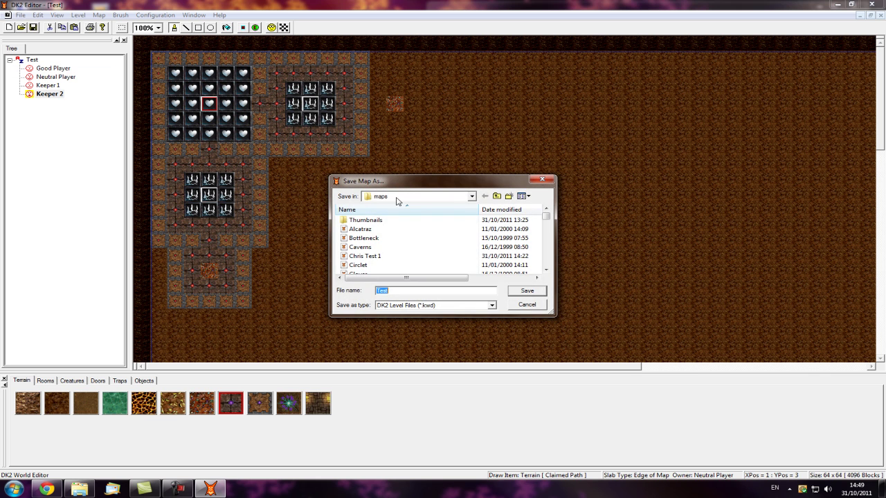
pyautogui.moveTo(395, 183); pyautogui.dragTo(465, 147)
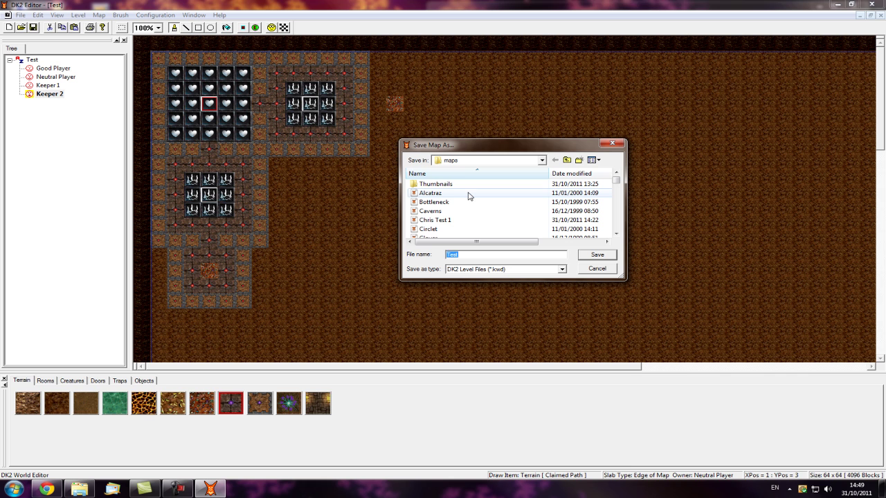
pyautogui.click(461, 254)
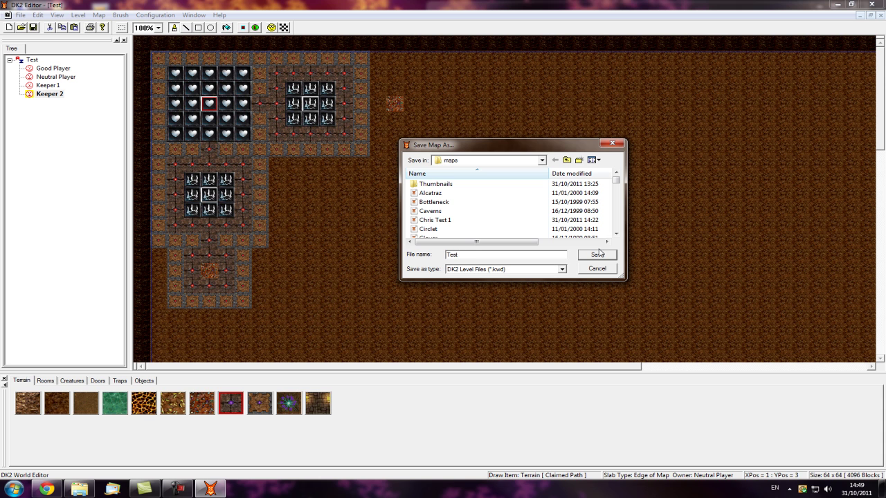
pyautogui.click(597, 255)
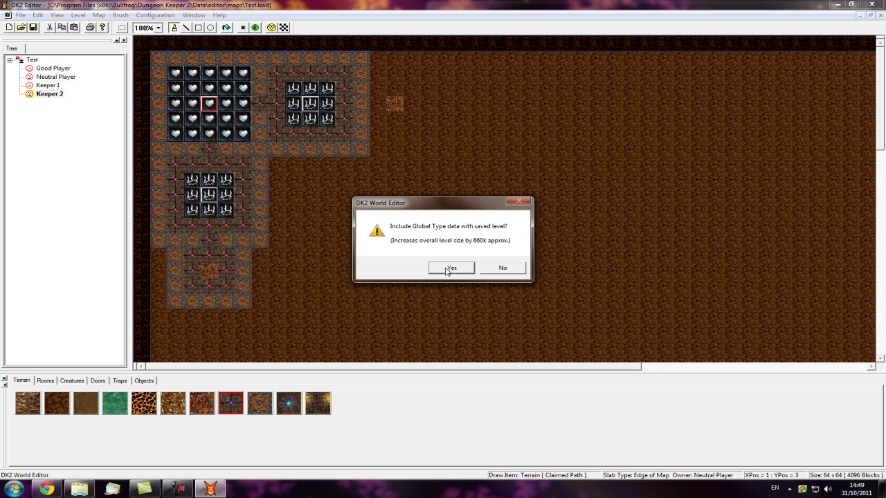
pyautogui.click(449, 269)
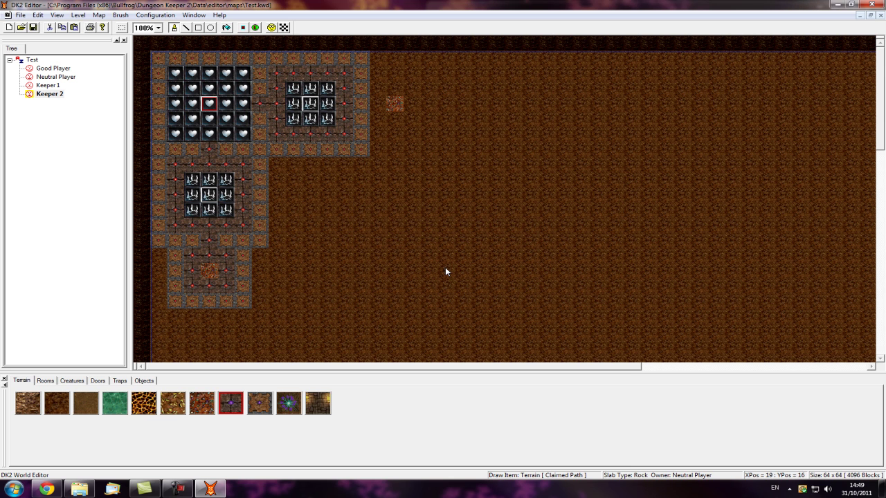
pyautogui.click(875, 7)
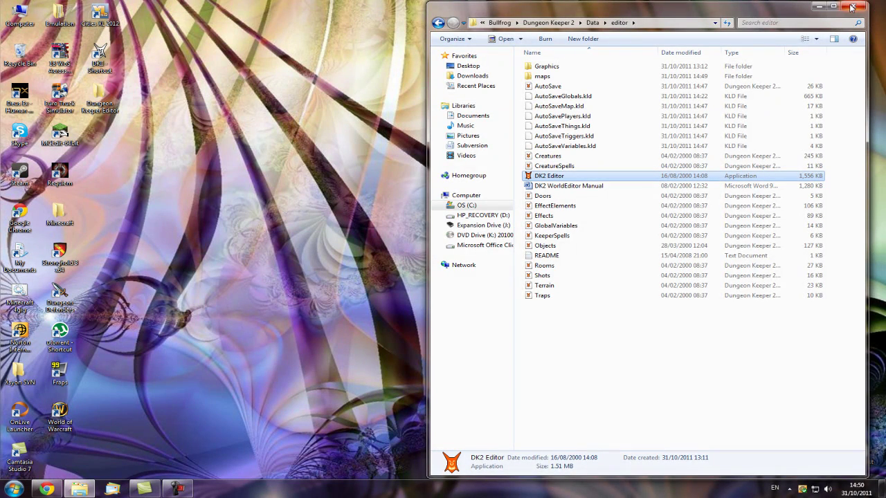
pyautogui.click(852, 7)
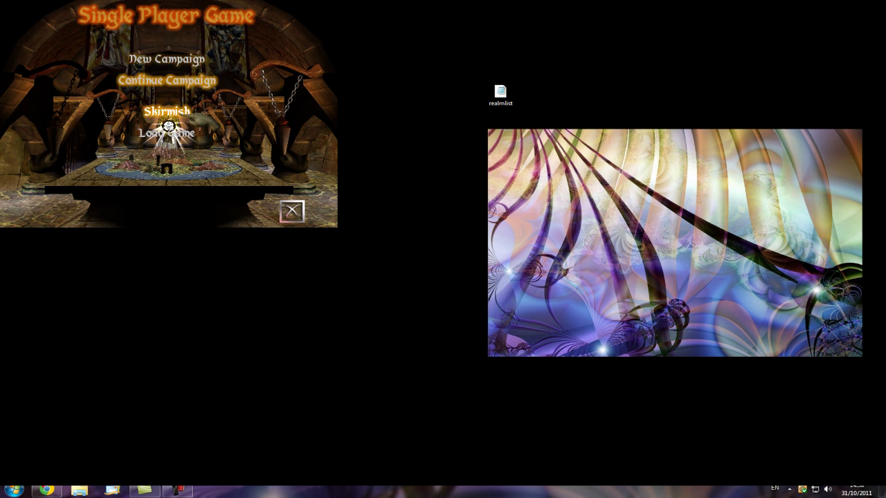
# - Switch to Dungeon Keeper 2, set up a single-player Skirmish on the Test map and start the game
pyautogui.press('Return')
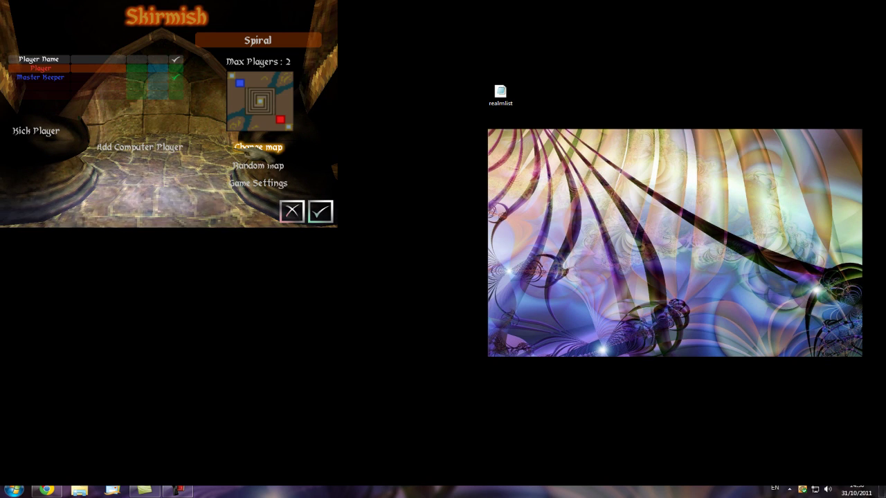
pyautogui.click(257, 146)
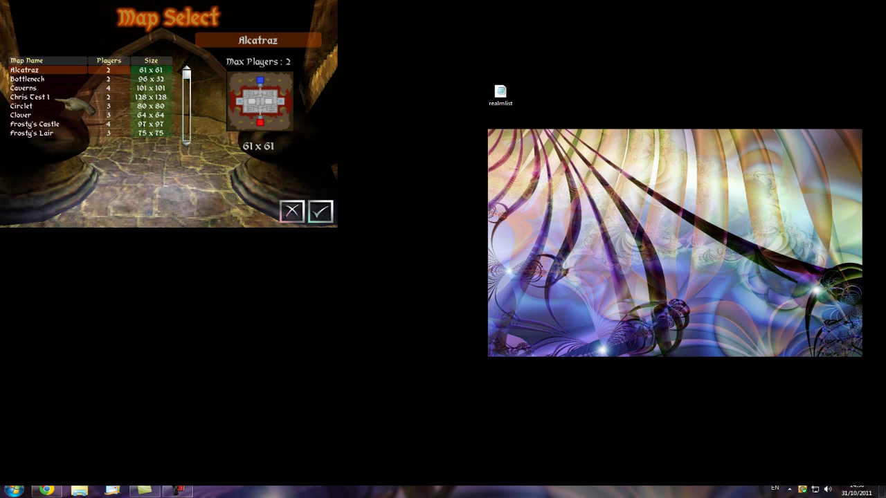
pyautogui.click(58, 99)
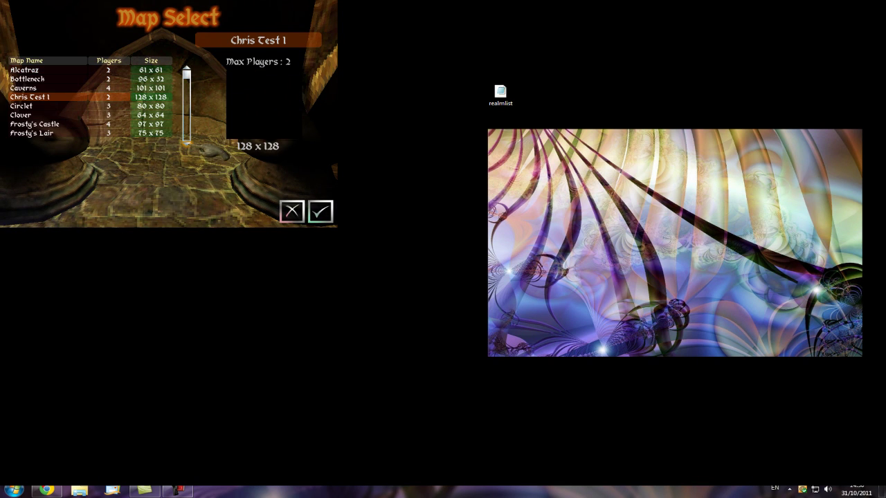
pyautogui.scroll(-5, 90, 101)
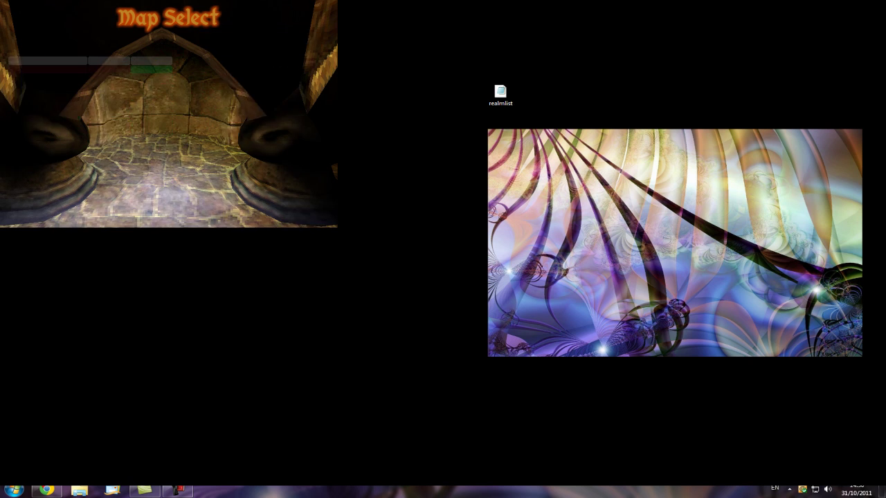
pyautogui.click(321, 208)
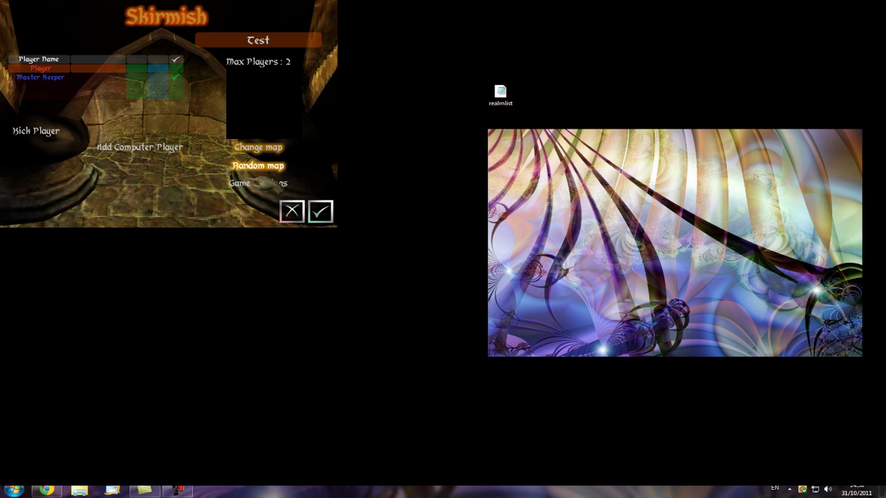
pyautogui.click(262, 182)
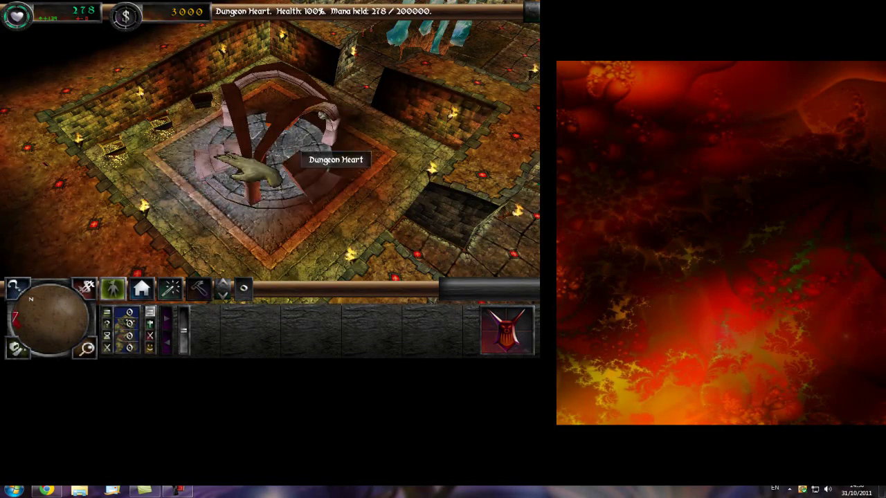
# - Inspect the red keeper's Dungeon Heart, both Portals and the walled Gem Seam in the running Test level
pyautogui.hotkey('alt', 'p')
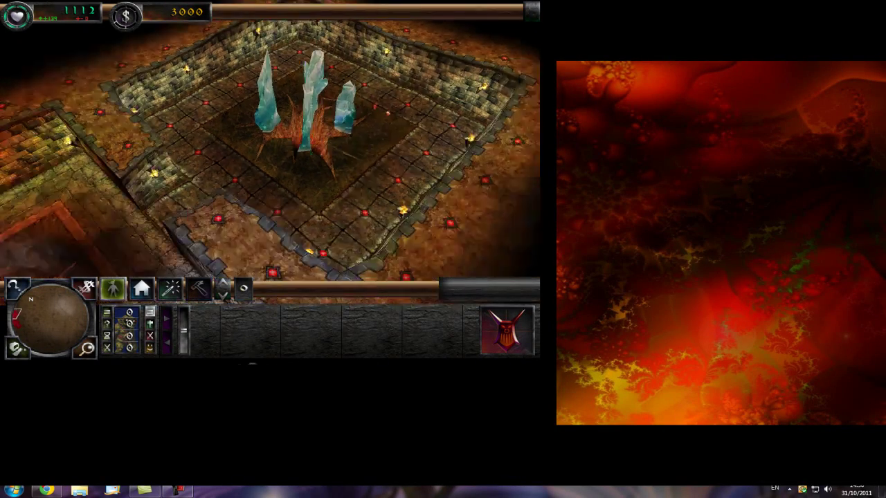
pyautogui.press('Delete')
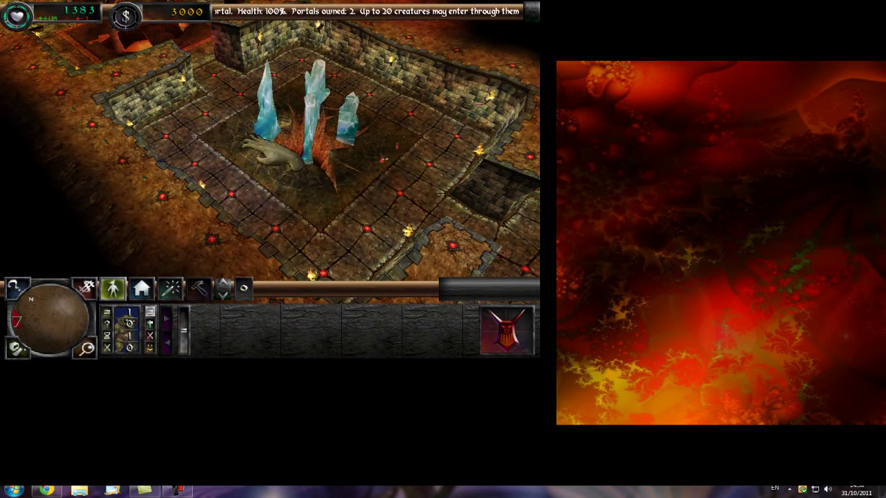
pyautogui.press('Delete')
pyautogui.press('Right')
pyautogui.press('Down')
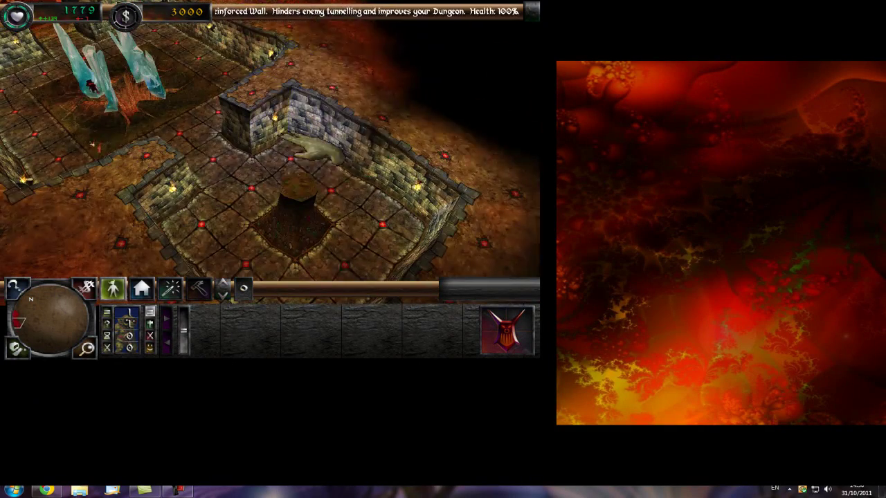
pyautogui.click(294, 208)
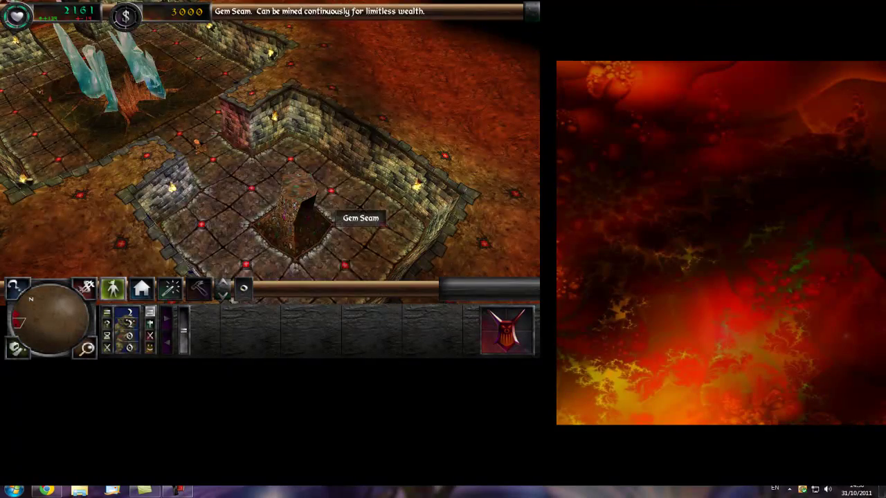
pyautogui.press('Left')
pyautogui.press('Up')
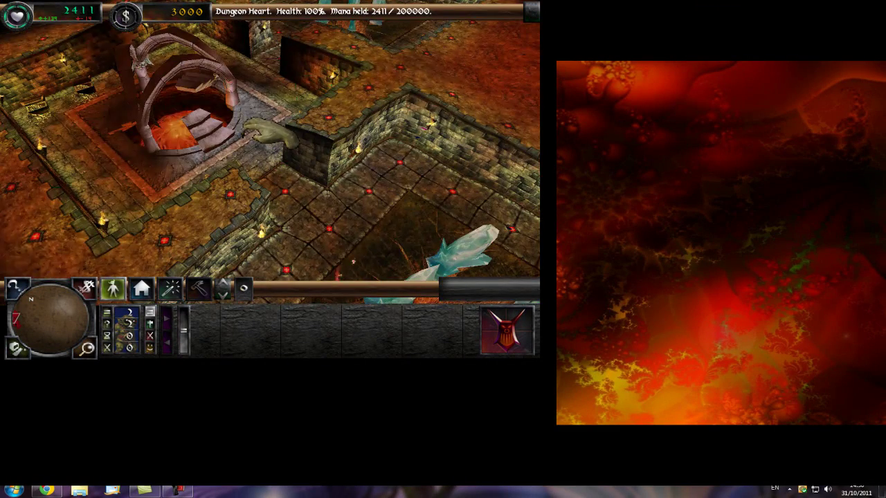
pyautogui.press('Down')
pyautogui.press('Right')
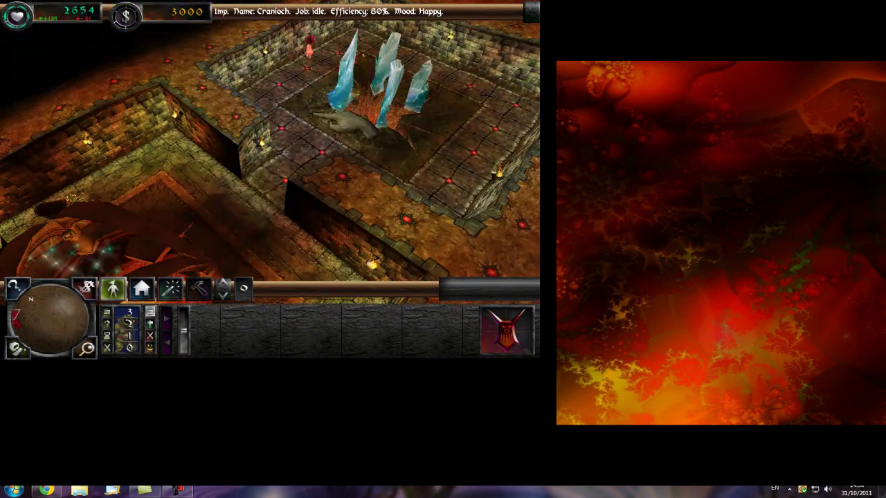
pyautogui.press('Left')
pyautogui.press('Up')
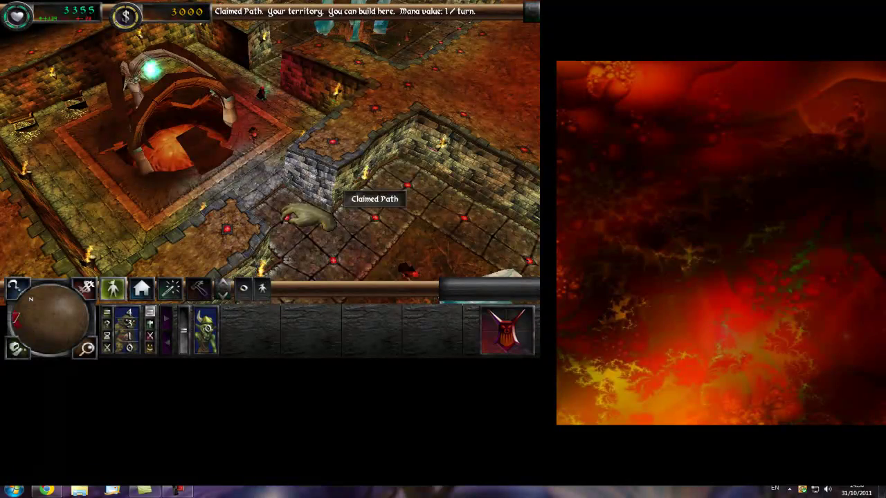
# - End the skirmish game and exit to Windows
pyautogui.press('Escape')
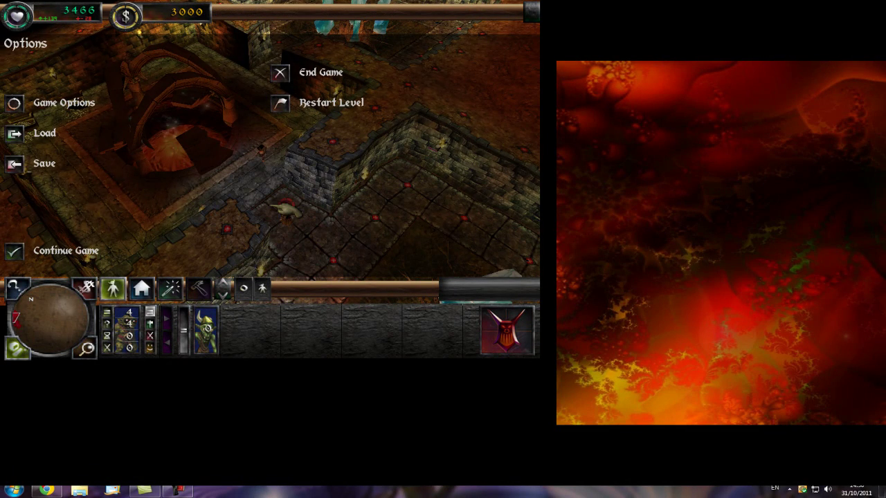
pyautogui.click(281, 72)
pyautogui.click(55, 102)
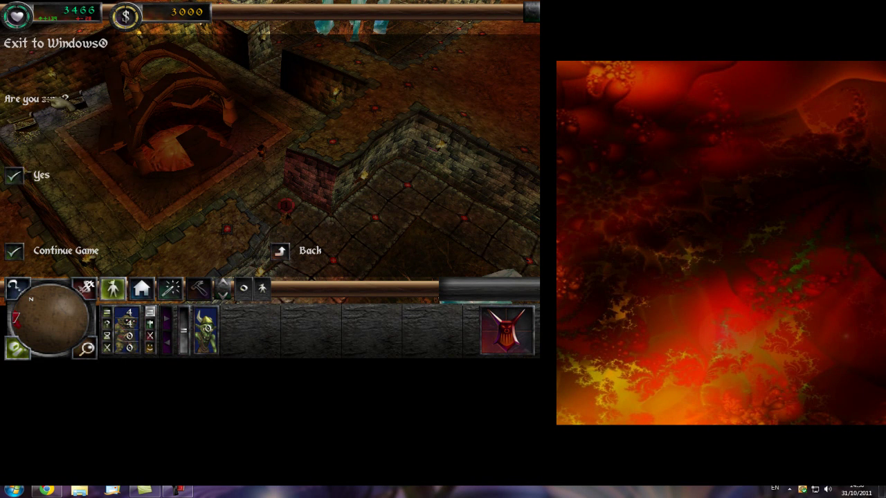
pyautogui.click(40, 174)
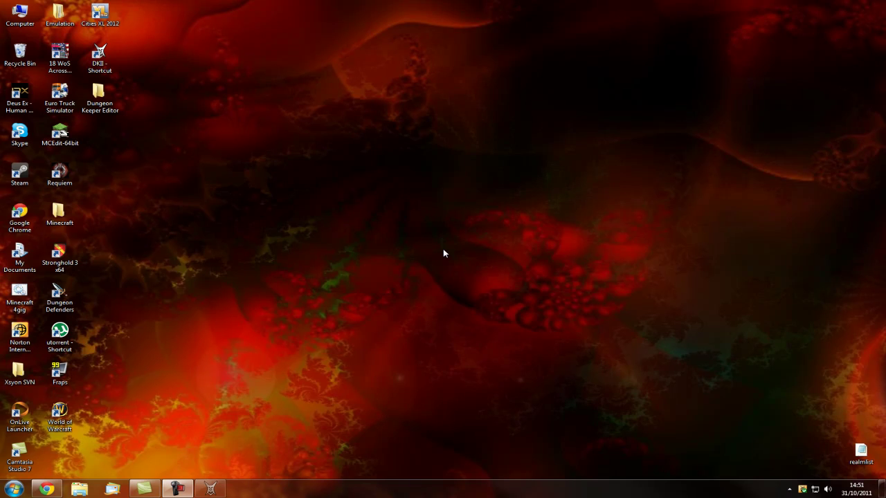